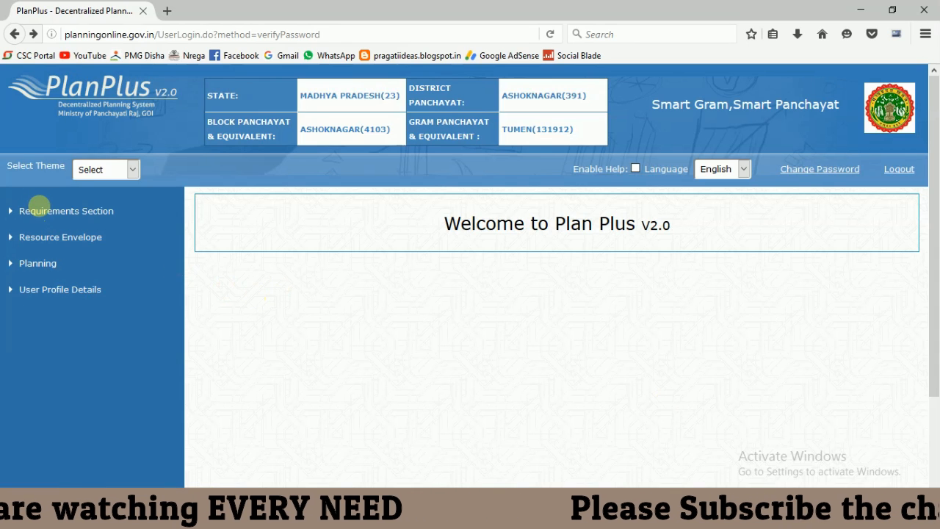
Open the Create Activity form under Work/Activity Planned in the Requirements Section
{"action": "left_click", "coordinate": [33, 211]}
{"action": "scroll", "coordinate": [95, 287], "scroll_direction": "down", "scroll_amount": 2}
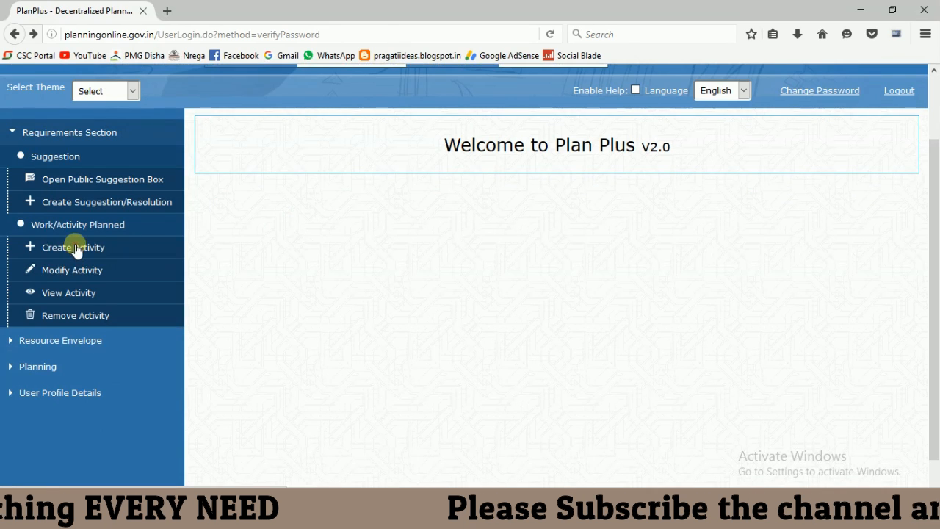
{"action": "left_click", "coordinate": [73, 247]}
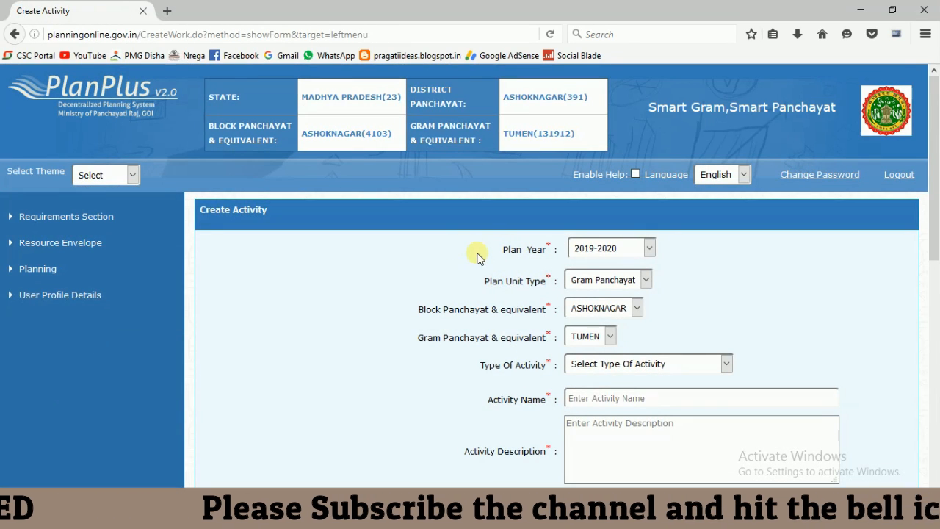
Review the activity form's fields and set the type of activity to Public Works
{"action": "scroll", "coordinate": [478, 254], "scroll_direction": "down", "scroll_amount": 2}
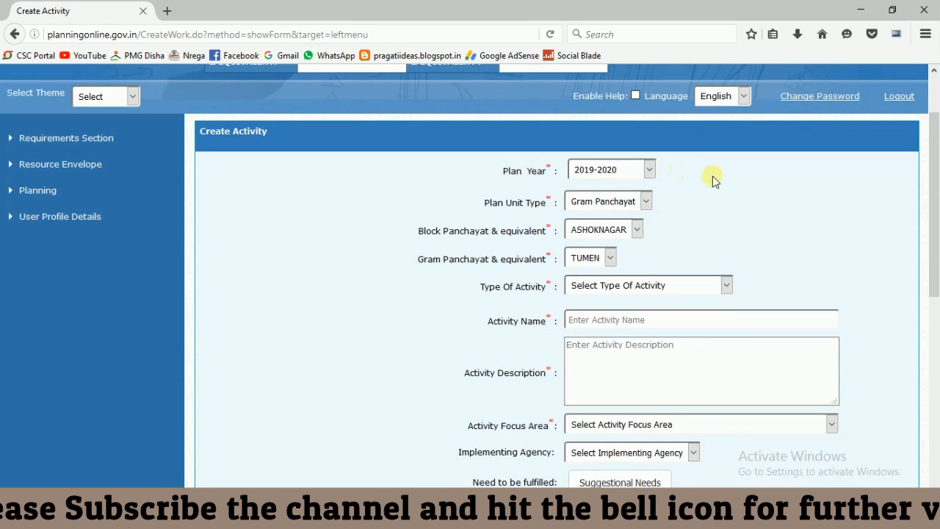
{"action": "scroll", "coordinate": [444, 221], "scroll_direction": "down", "scroll_amount": 3}
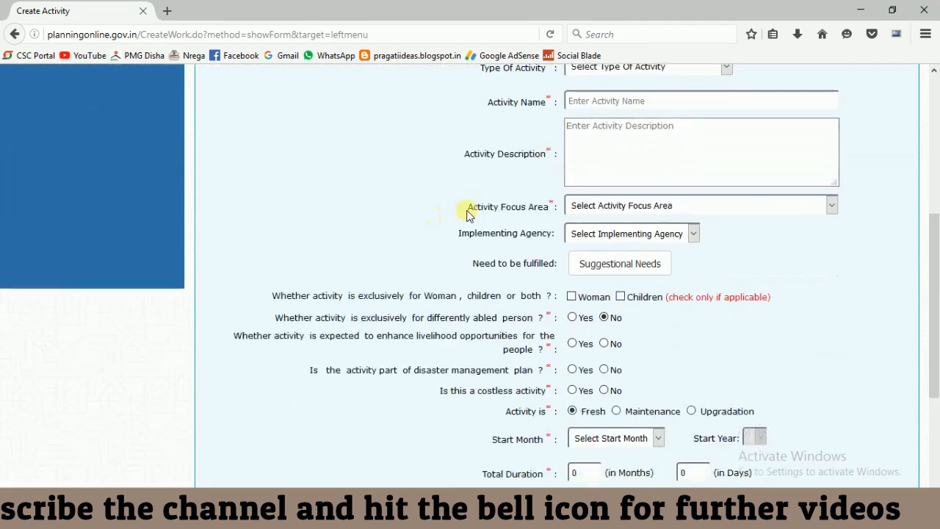
{"action": "scroll", "coordinate": [473, 211], "scroll_direction": "up", "scroll_amount": 3}
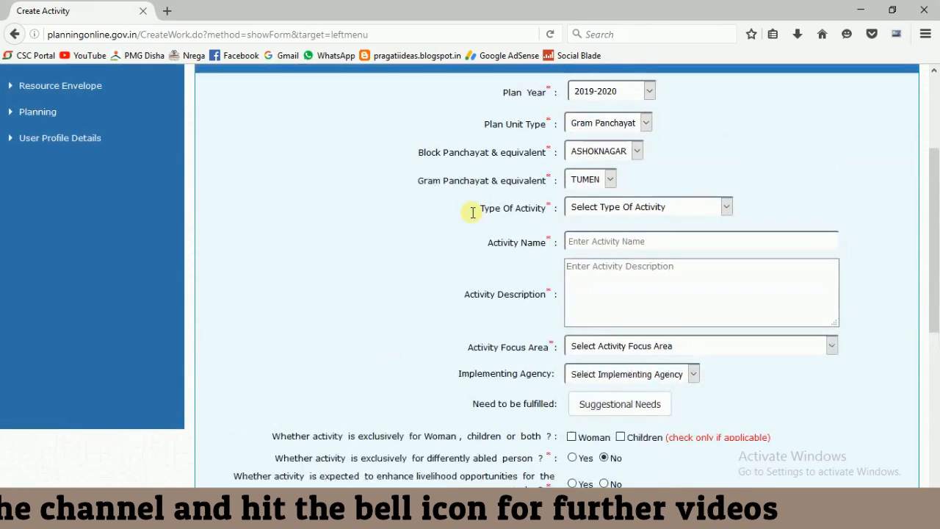
{"action": "scroll", "coordinate": [474, 217], "scroll_direction": "down", "scroll_amount": 5}
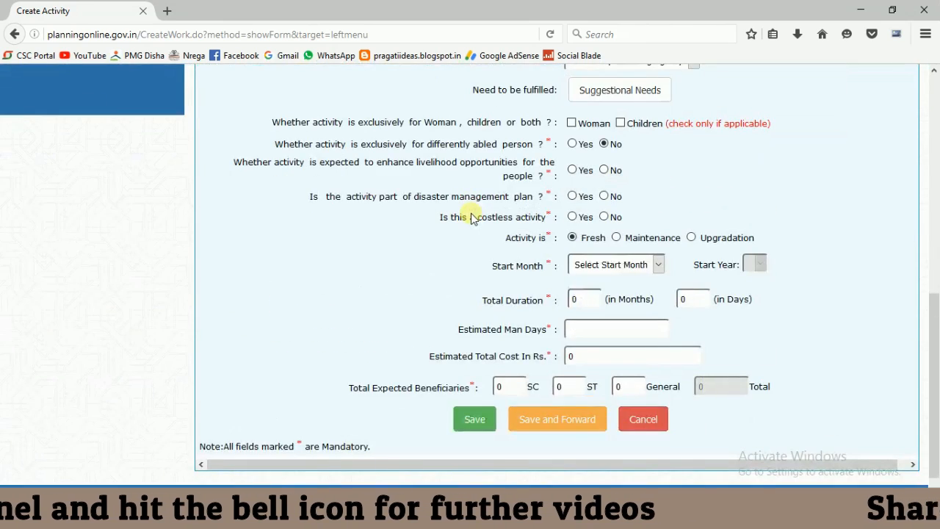
{"action": "scroll", "coordinate": [473, 217], "scroll_direction": "up", "scroll_amount": 6}
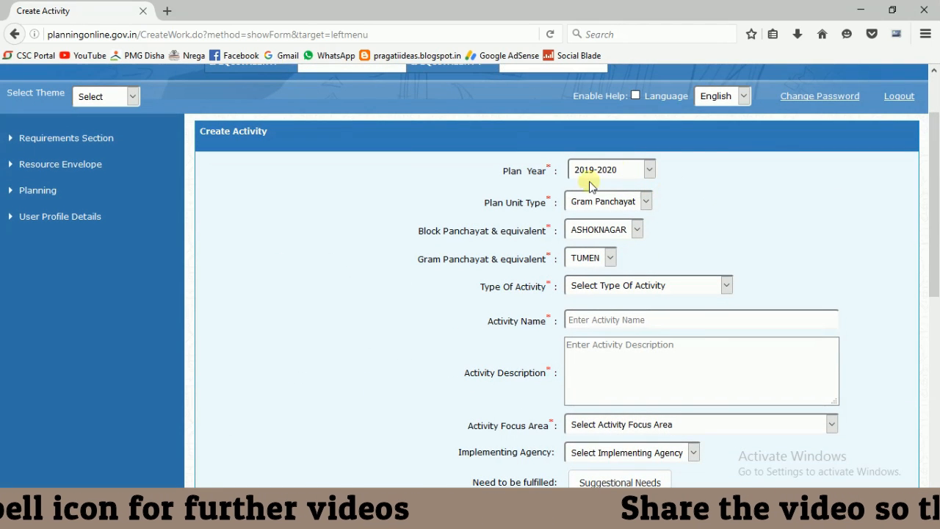
{"action": "scroll", "coordinate": [757, 213], "scroll_direction": "down", "scroll_amount": 1}
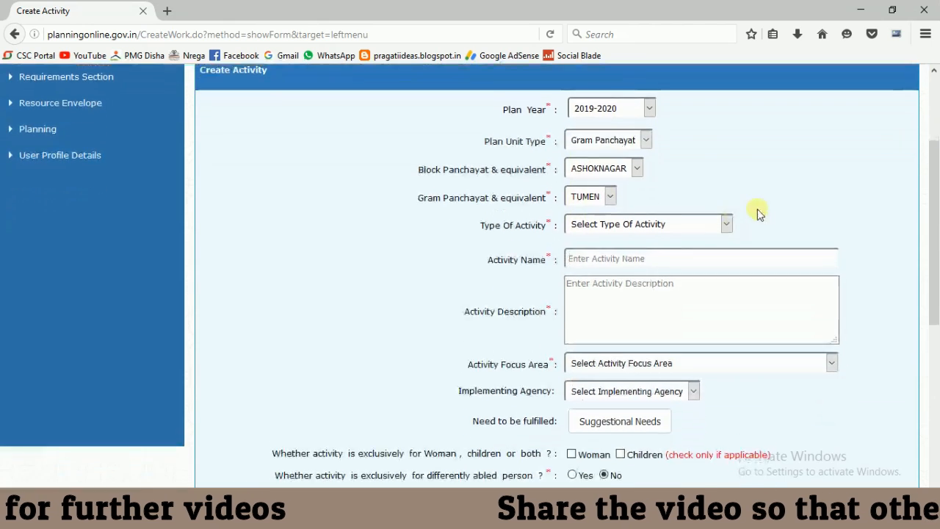
{"action": "left_click", "coordinate": [623, 207]}
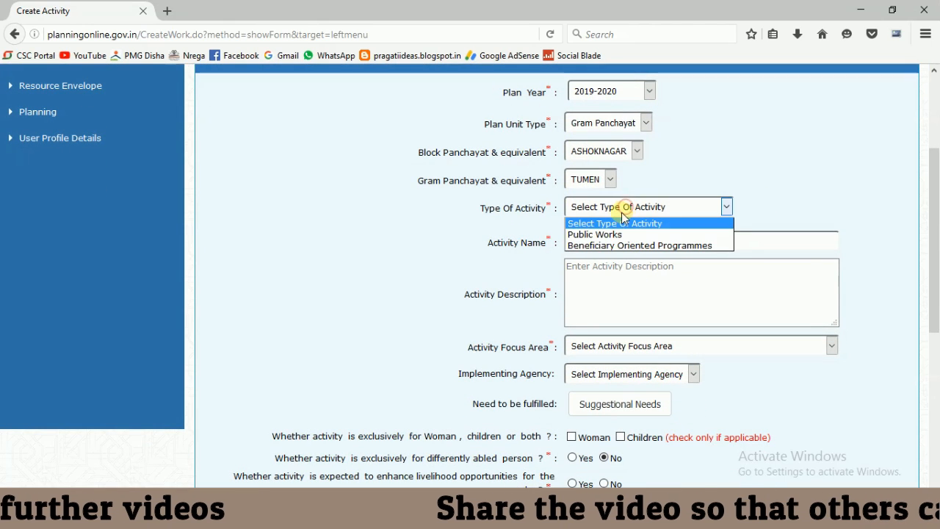
{"action": "left_click", "coordinate": [596, 235]}
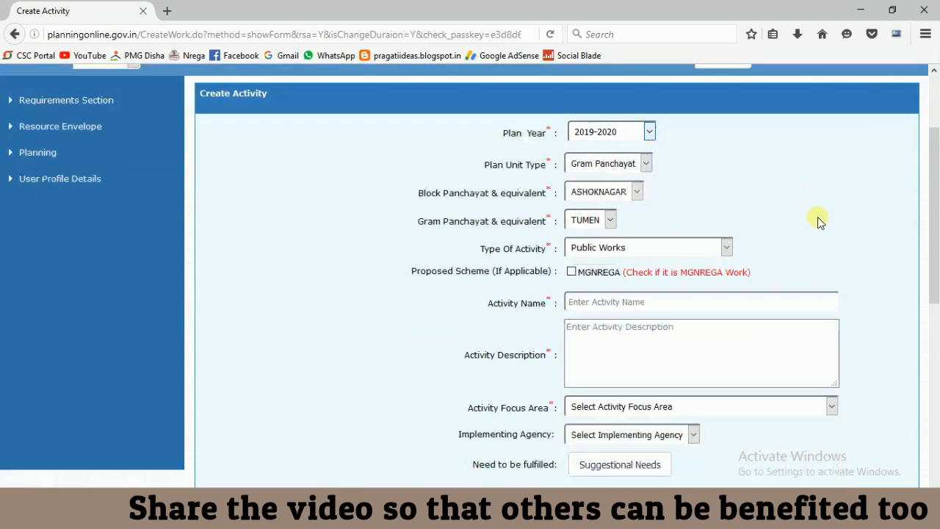
Mark the activity as MGNREGA work and set its MGNREGA activity category to Water Conservation and Water Harvesting
{"action": "scroll", "coordinate": [819, 220], "scroll_direction": "down", "scroll_amount": 3}
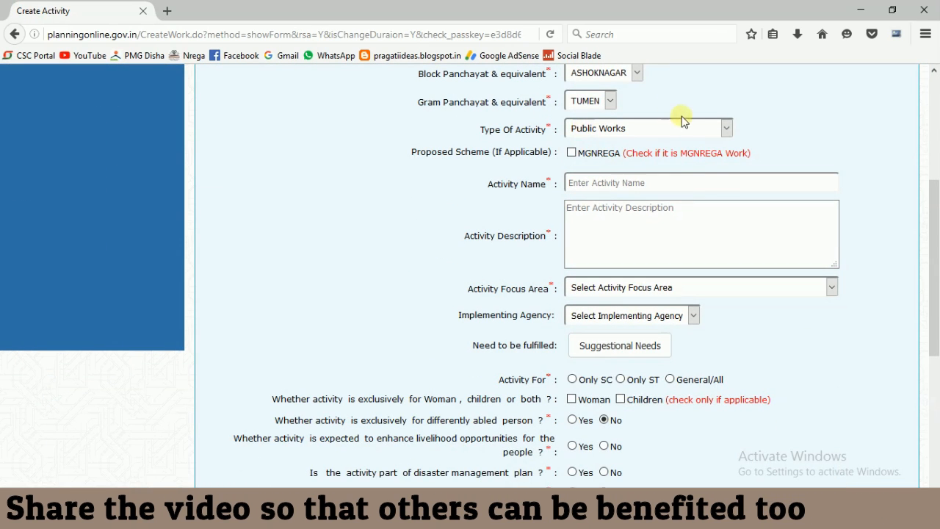
{"action": "left_click", "coordinate": [572, 153]}
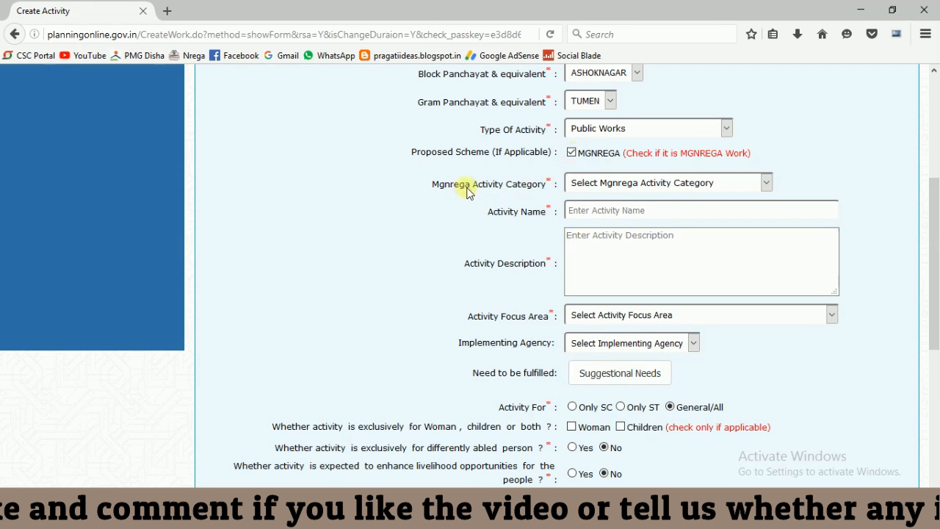
{"action": "left_click", "coordinate": [572, 153]}
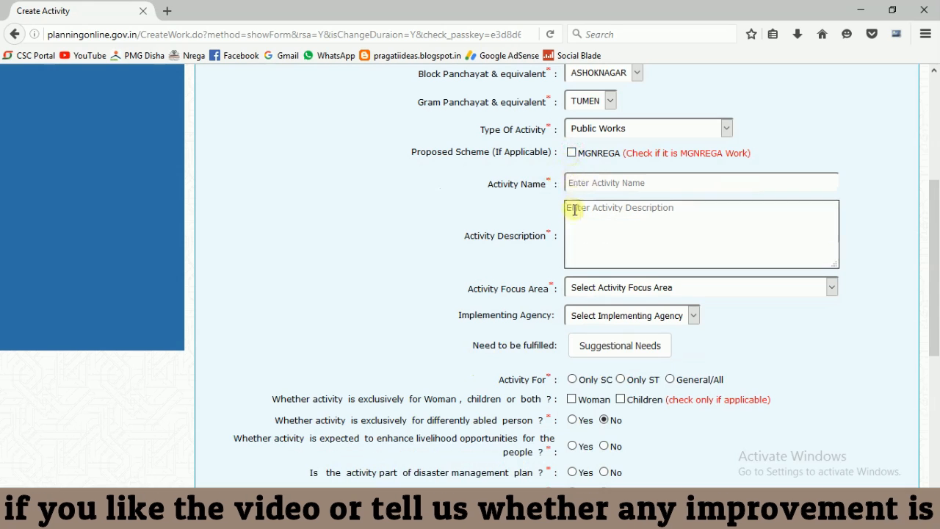
{"action": "left_click", "coordinate": [571, 152]}
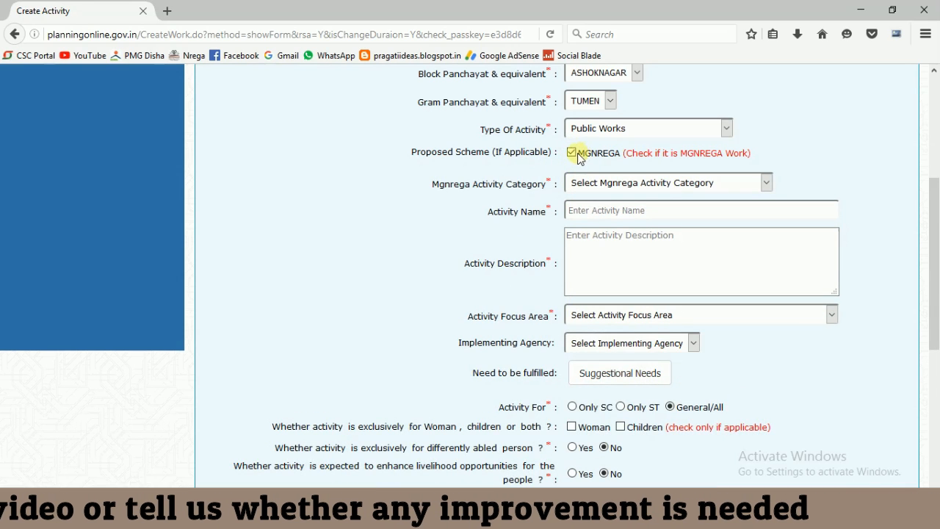
{"action": "left_click", "coordinate": [620, 186]}
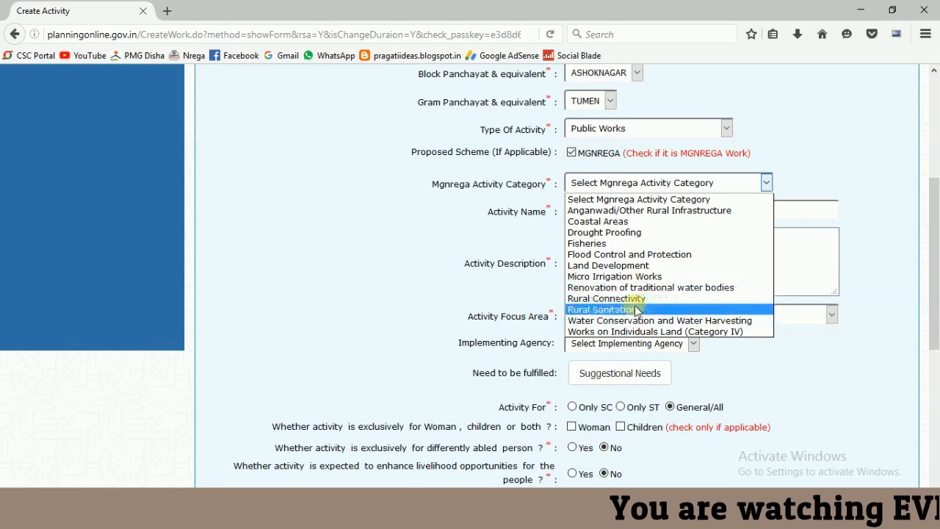
{"action": "left_click", "coordinate": [642, 320]}
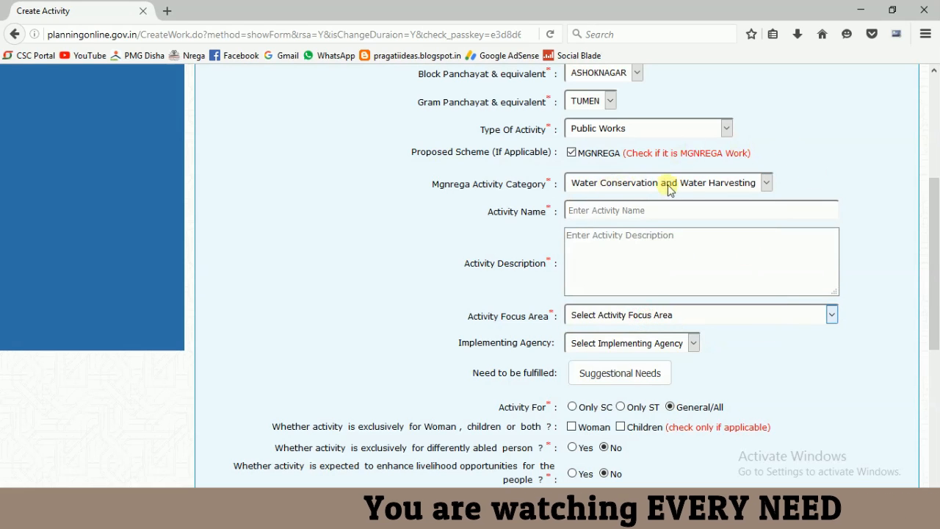
Name the activity "Talab -------" and copy the same text into the activity description
{"action": "left_click", "coordinate": [609, 210]}
{"action": "type", "text": "Talab"}
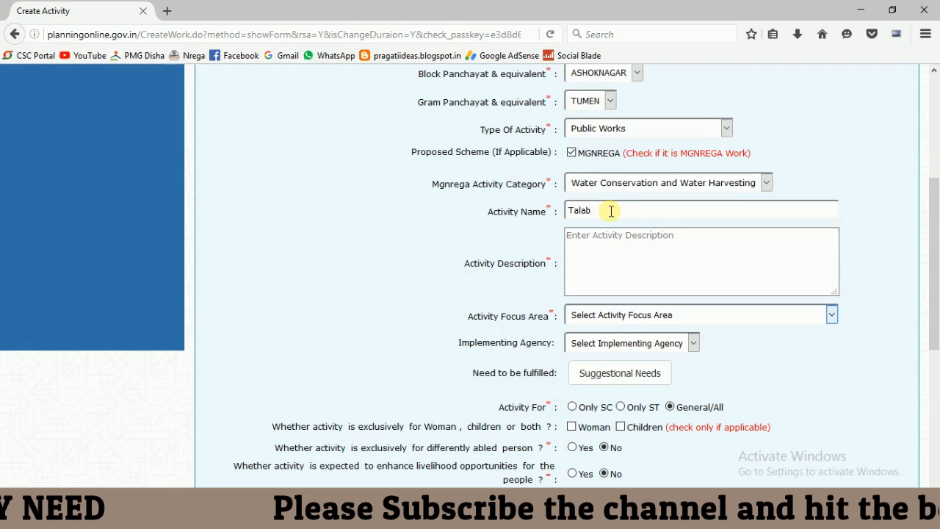
{"action": "key", "text": "ctrl+a"}
{"action": "key", "text": "ctrl+c"}
{"action": "left_click", "coordinate": [686, 257]}
{"action": "key", "text": "ctrl+v"}
Set the activity focus area to Minor irrigation
{"action": "scroll", "coordinate": [720, 211], "scroll_direction": "down", "scroll_amount": 3}
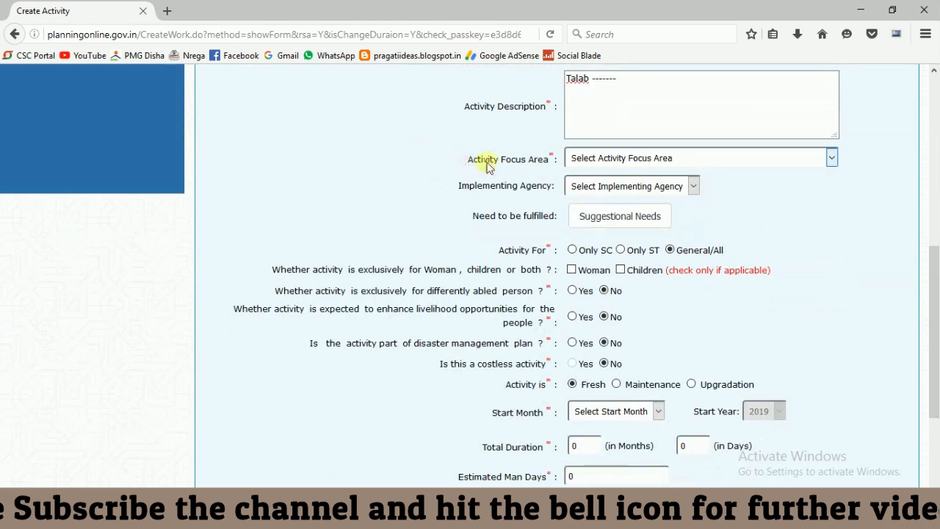
{"action": "left_click", "coordinate": [634, 160]}
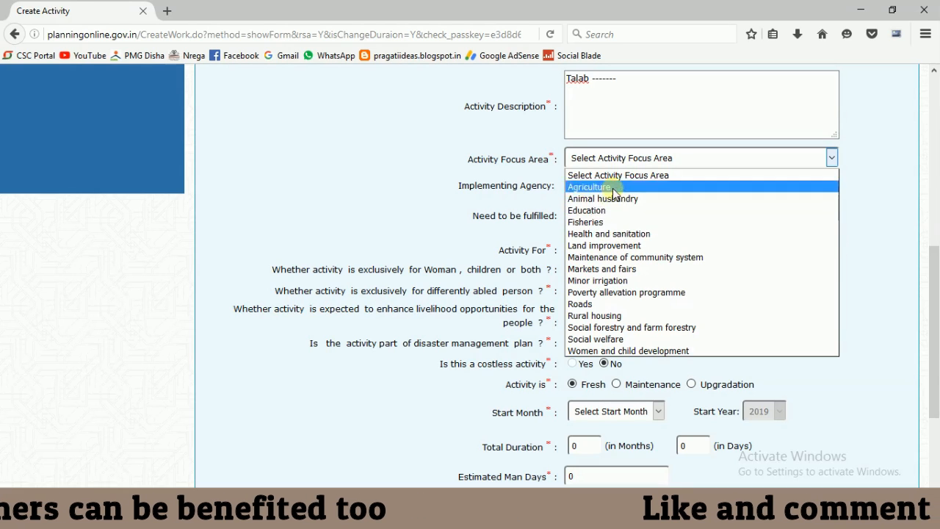
{"action": "left_click", "coordinate": [619, 282]}
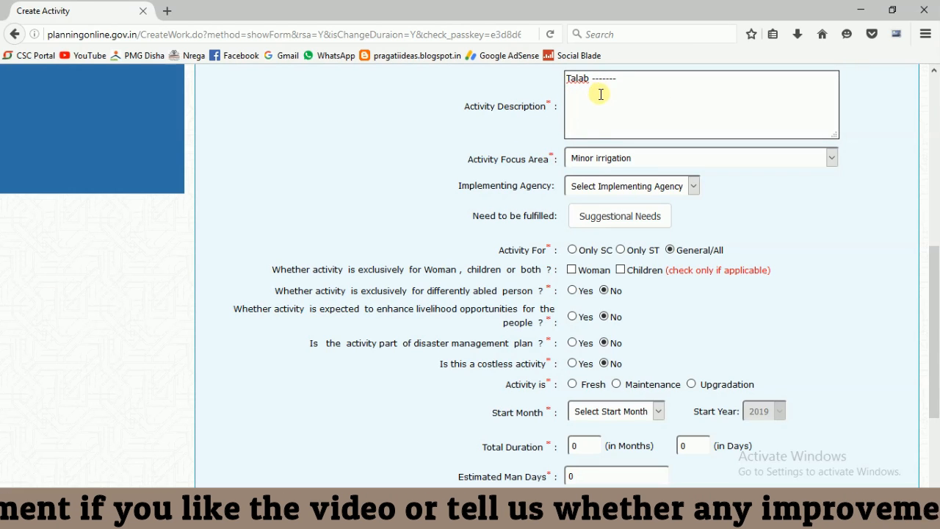
{"action": "left_click", "coordinate": [602, 157]}
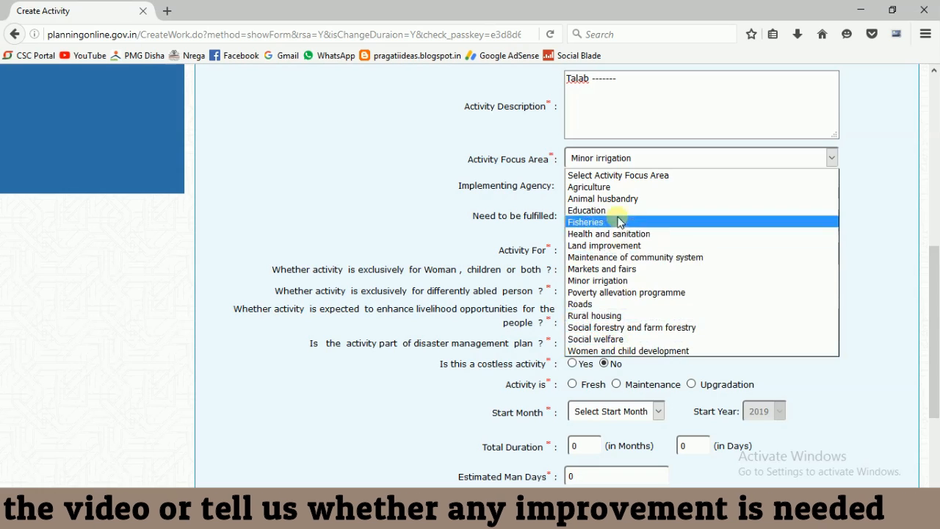
{"action": "left_click", "coordinate": [617, 279]}
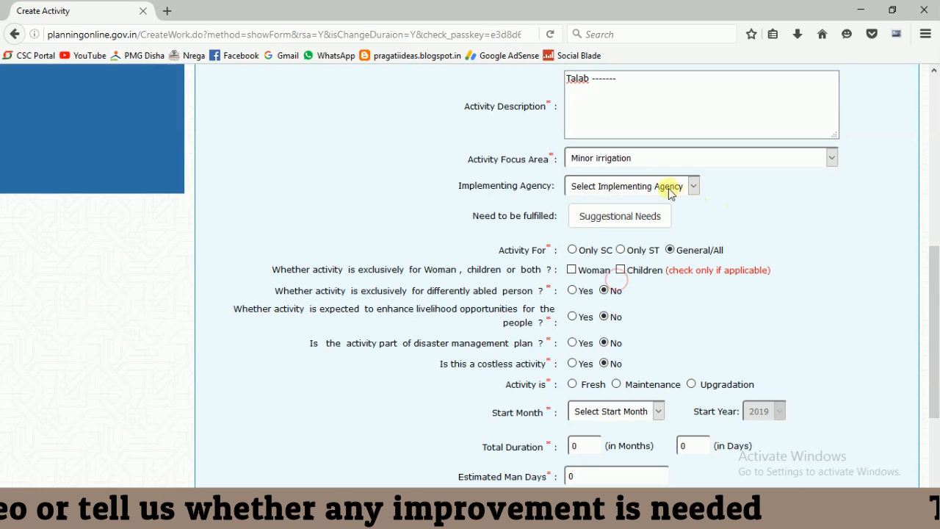
Set the implementing agency to Gram Panchayat, with block panchayat ASHOKNAGAR and village panchayat TUMEN
{"action": "left_click", "coordinate": [630, 188]}
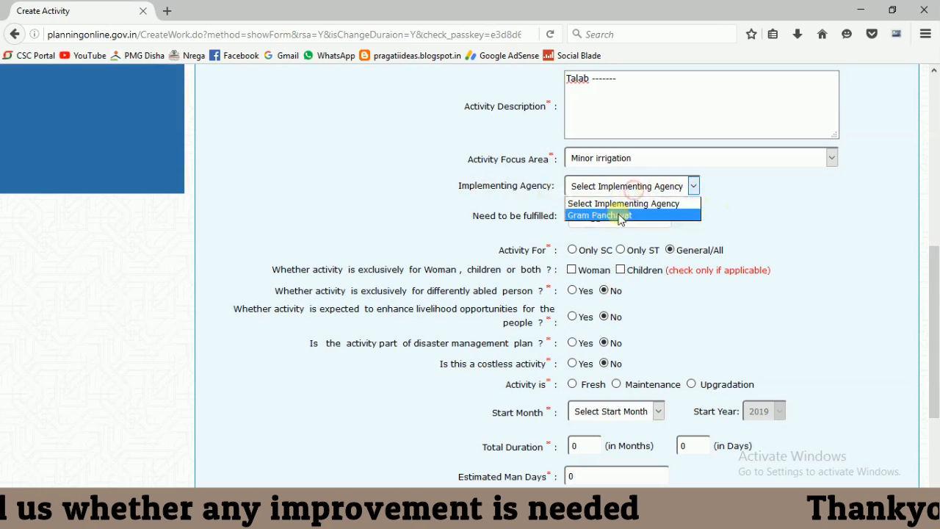
{"action": "left_click", "coordinate": [618, 213]}
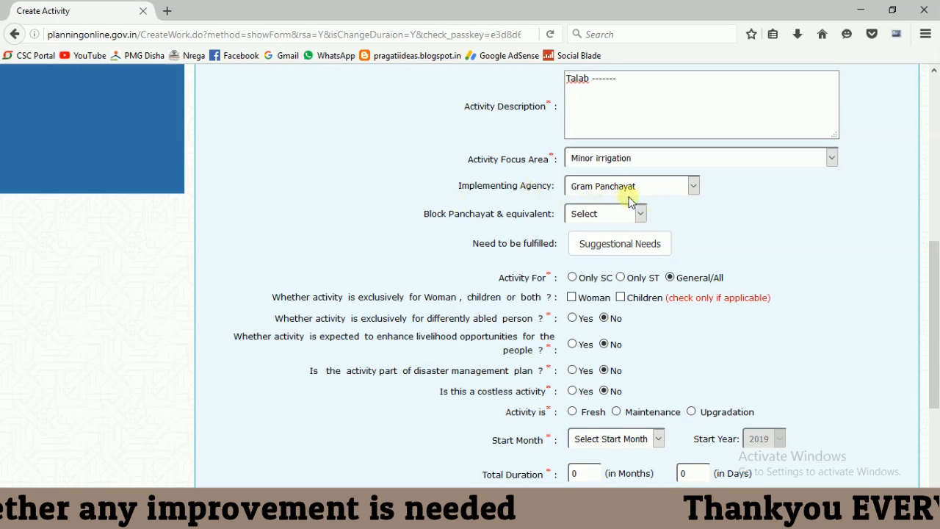
{"action": "left_click", "coordinate": [625, 215]}
{"action": "left_click", "coordinate": [609, 241]}
{"action": "left_click", "coordinate": [611, 241]}
{"action": "left_click", "coordinate": [596, 268]}
Review the beneficiary and disaster-plan options and classify the activity as Fresh
{"action": "scroll", "coordinate": [489, 231], "scroll_direction": "down", "scroll_amount": 2}
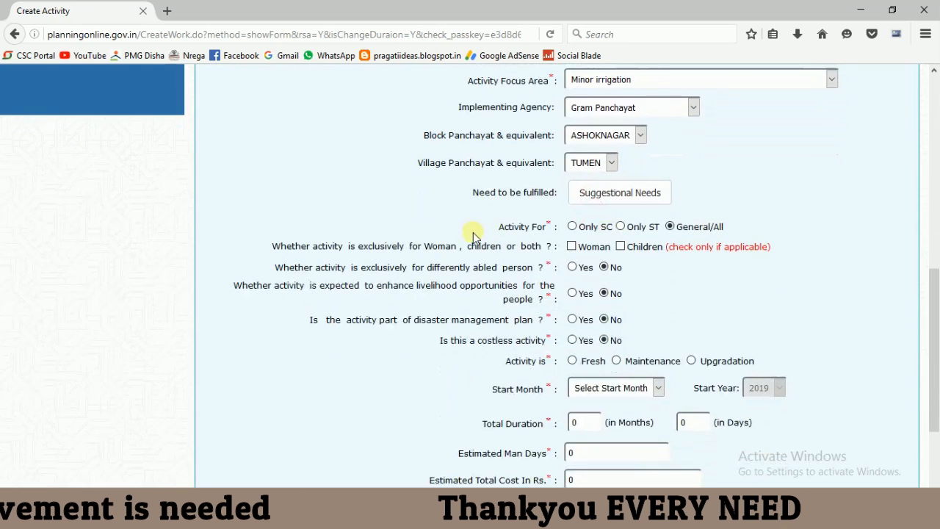
{"action": "scroll", "coordinate": [671, 189], "scroll_direction": "down", "scroll_amount": 2}
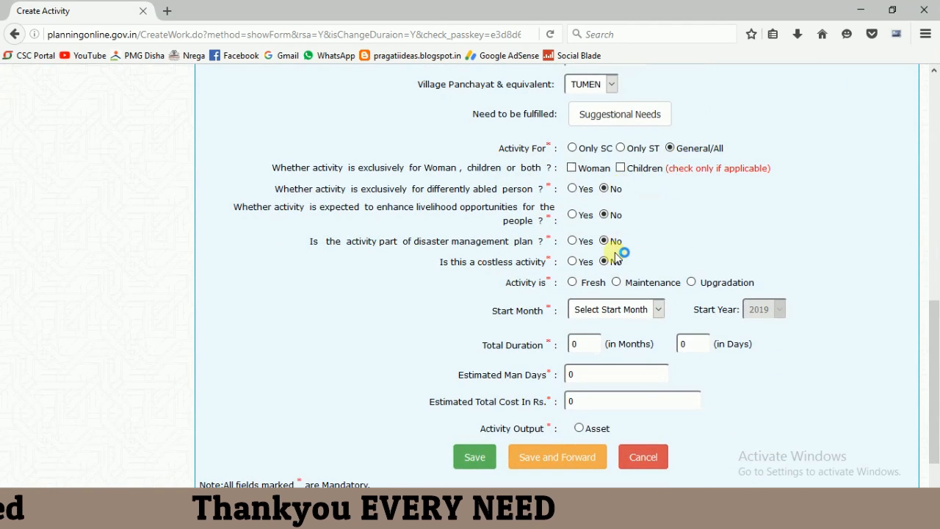
{"action": "scroll", "coordinate": [622, 250], "scroll_direction": "down", "scroll_amount": 2}
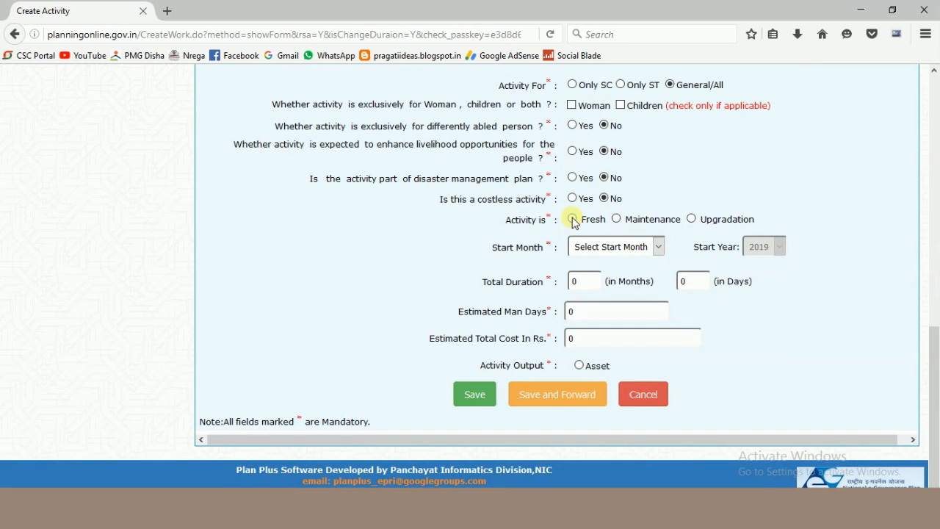
{"action": "left_click", "coordinate": [572, 219]}
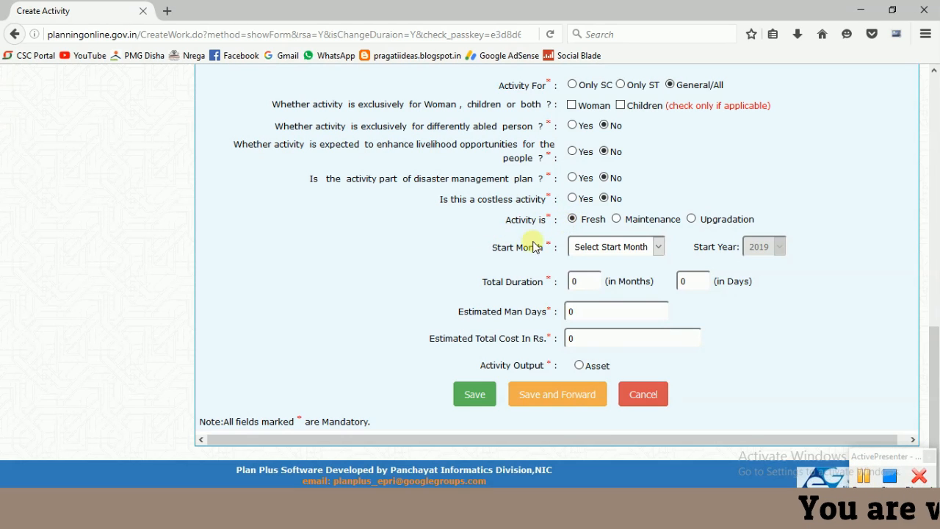
Set the activity's start month to May and its total duration to 6 months
{"action": "left_click", "coordinate": [634, 248]}
{"action": "left_click", "coordinate": [598, 287]}
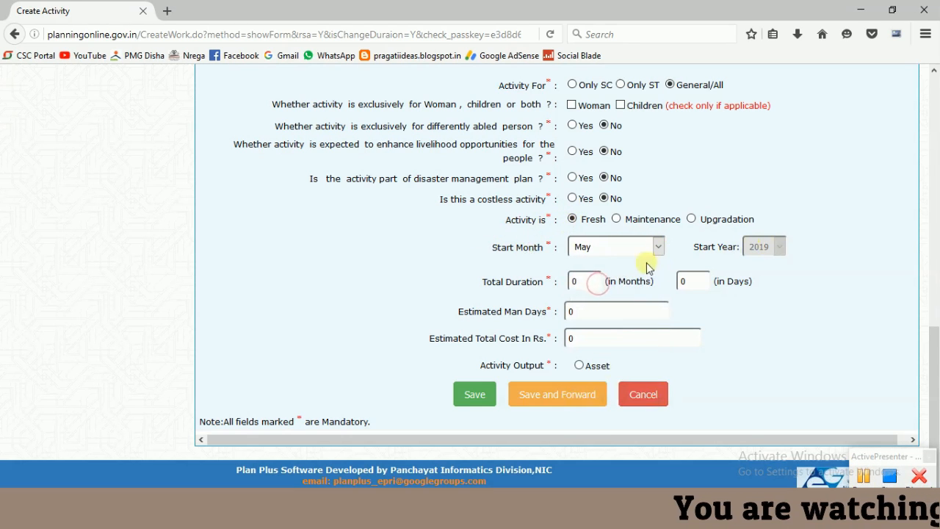
{"action": "double_click", "coordinate": [579, 281]}
{"action": "type", "text": "6"}
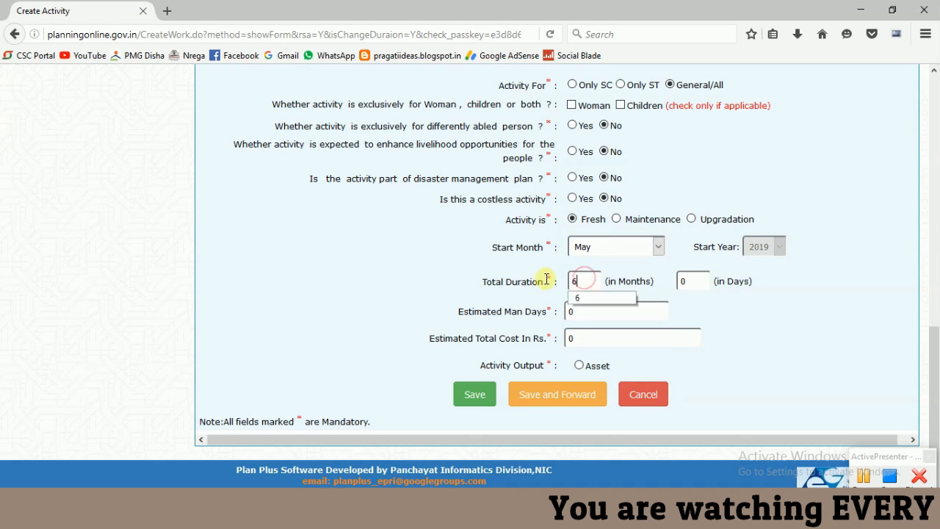
{"action": "left_click", "coordinate": [783, 316]}
Set the estimated man days to 350 and the estimated total cost to Rs. 10000
{"action": "left_click_drag", "start_coordinate": [614, 313], "coordinate": [450, 329]}
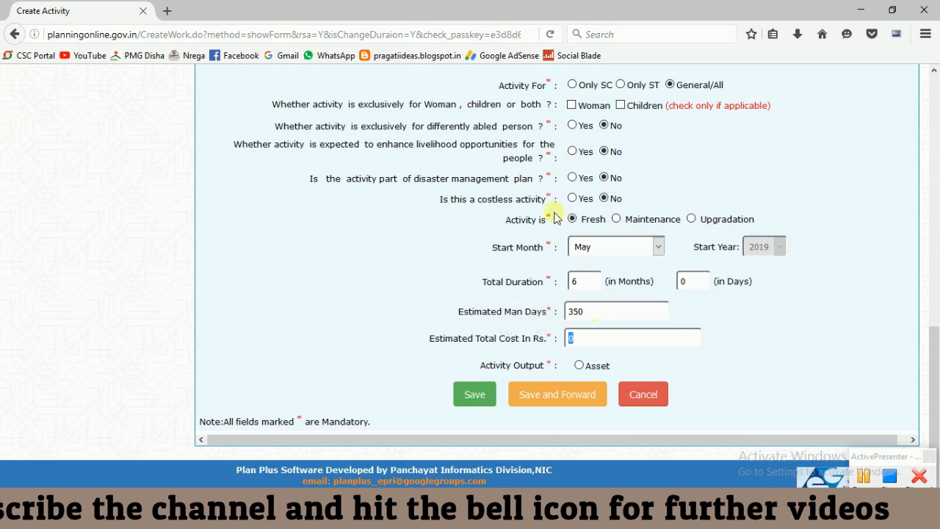
{"action": "type", "text": "10000"}
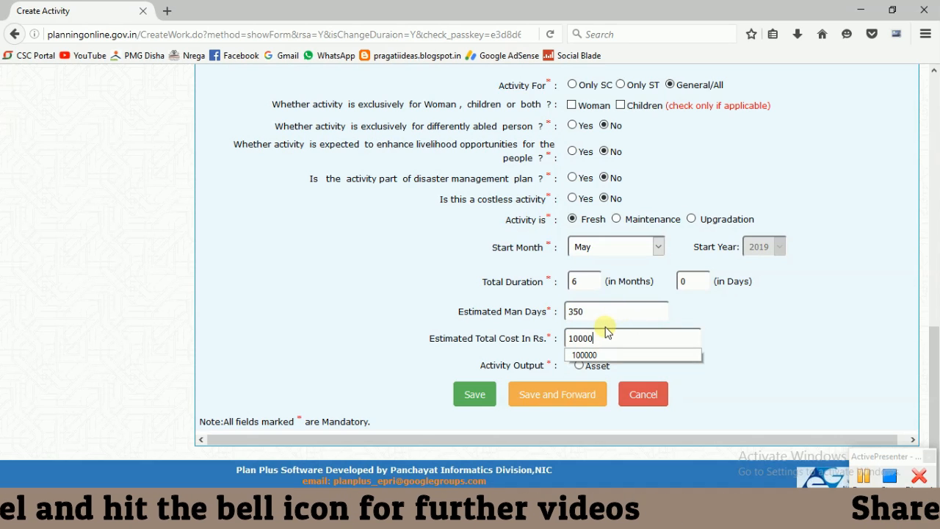
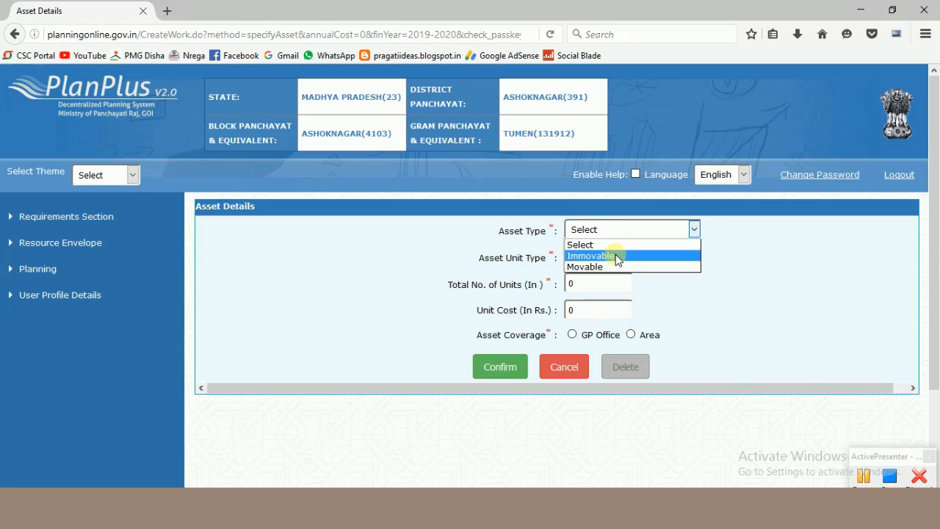
Set the asset type to Immovable and the asset category to Pond & Reservoir
{"action": "left_click", "coordinate": [617, 257]}
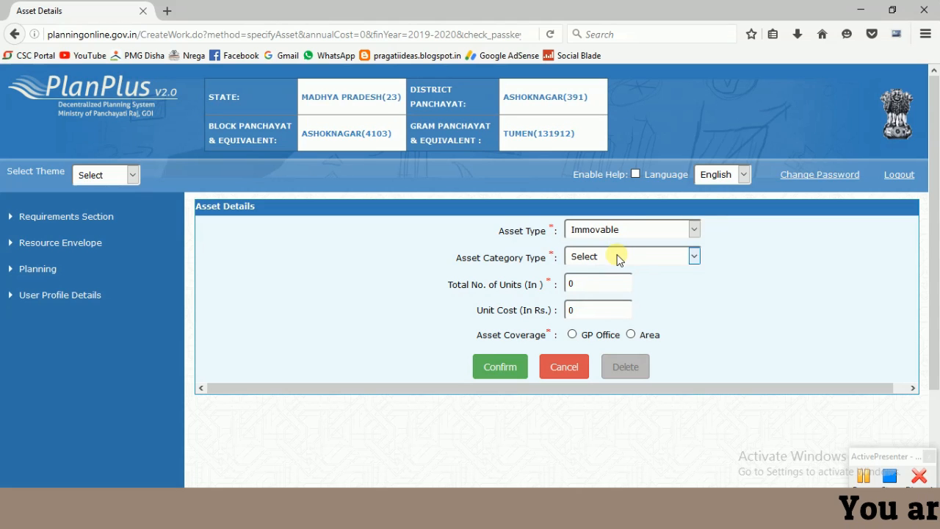
{"action": "left_click", "coordinate": [612, 257]}
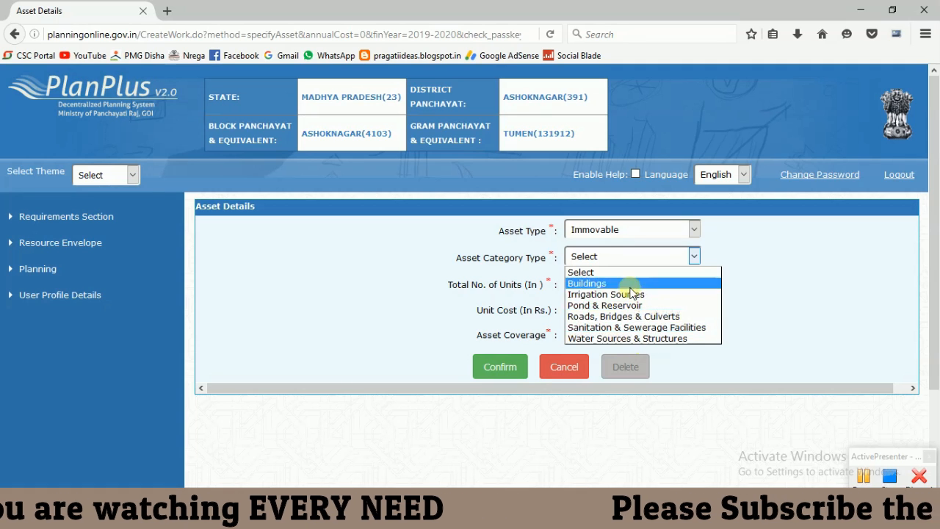
{"action": "left_click", "coordinate": [616, 305]}
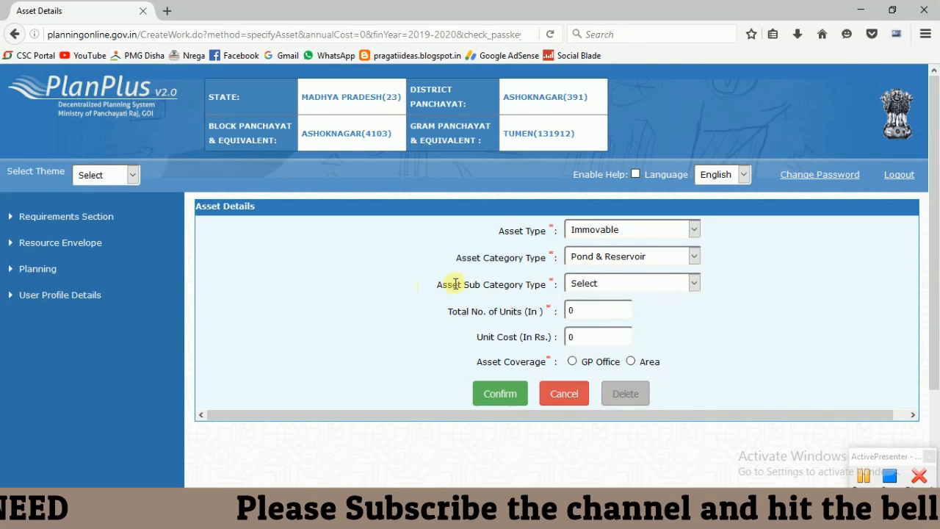
Compare the sub categories offered for Pond & Reservoir and Water Sources & Structures, and return the asset category to Pond & Reservoir
{"action": "left_click", "coordinate": [595, 285]}
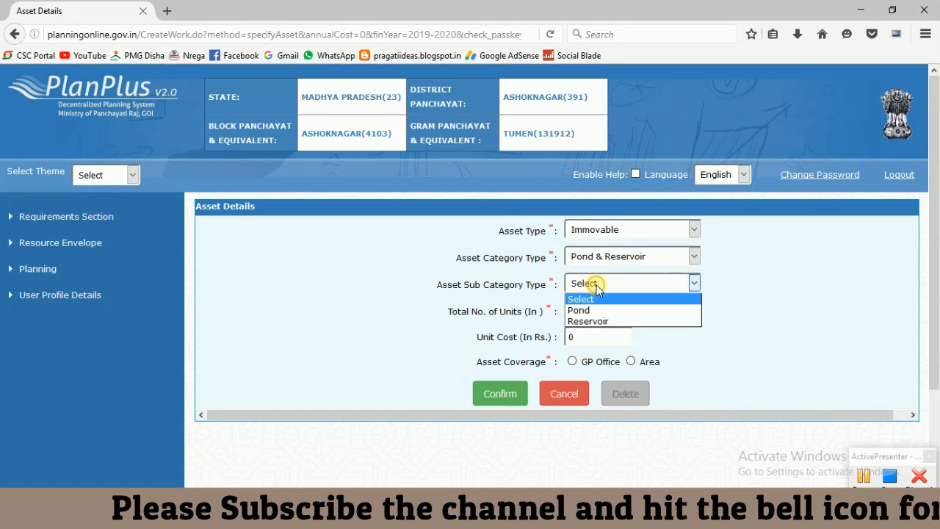
{"action": "left_click", "coordinate": [612, 256]}
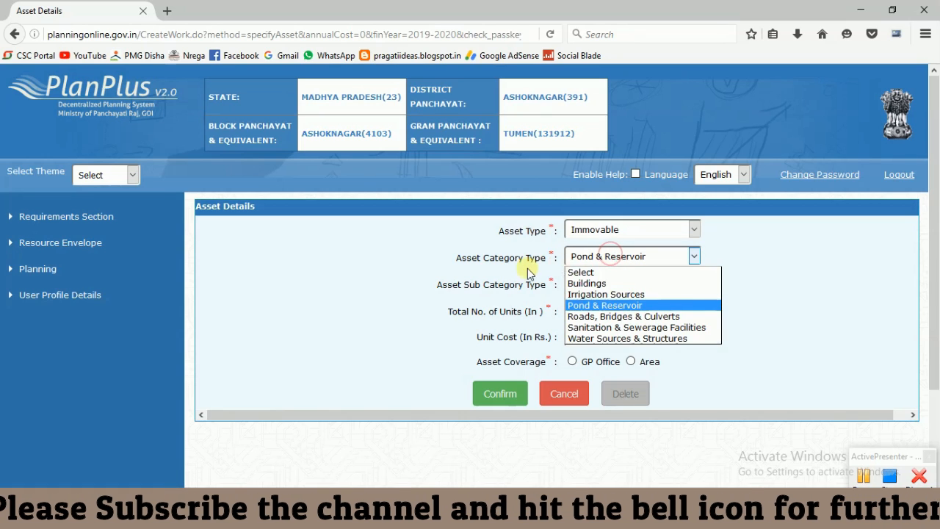
{"action": "left_click", "coordinate": [581, 284]}
{"action": "left_click", "coordinate": [584, 283]}
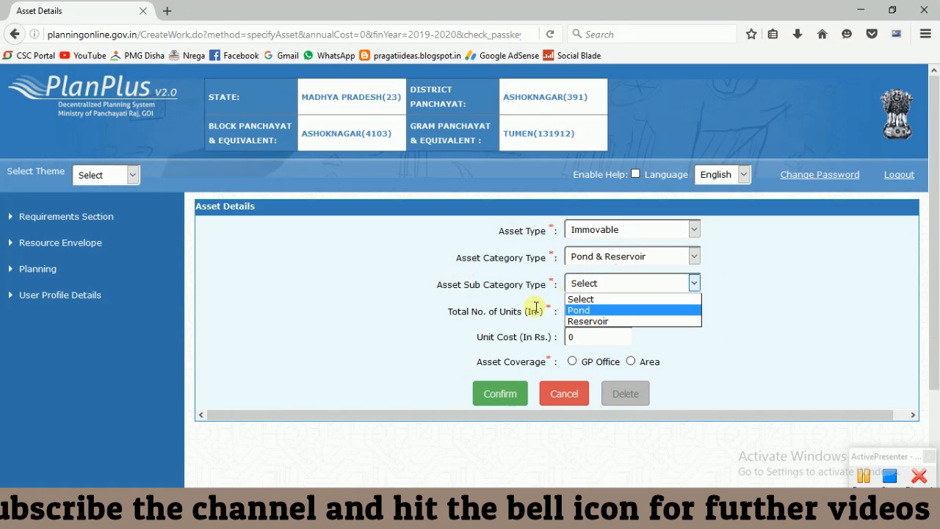
{"action": "left_click", "coordinate": [630, 254]}
{"action": "left_click", "coordinate": [630, 254]}
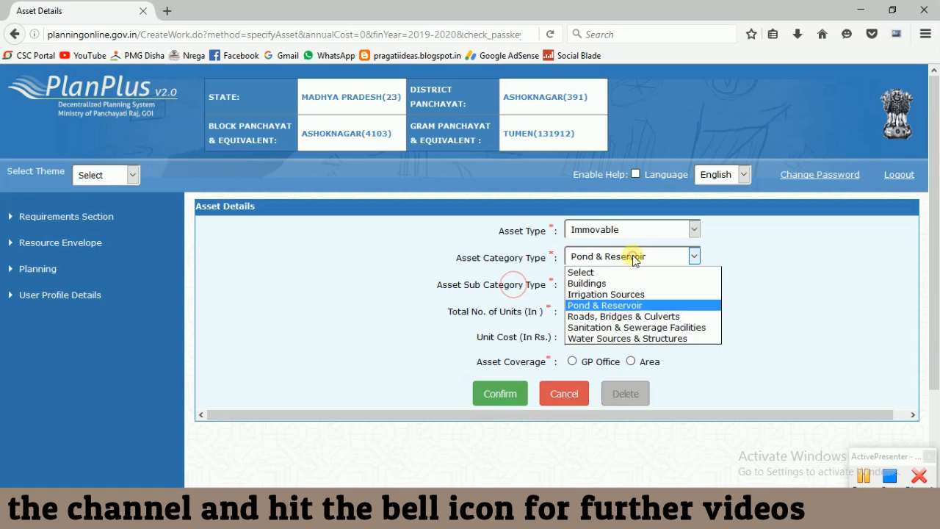
{"action": "left_click", "coordinate": [600, 340]}
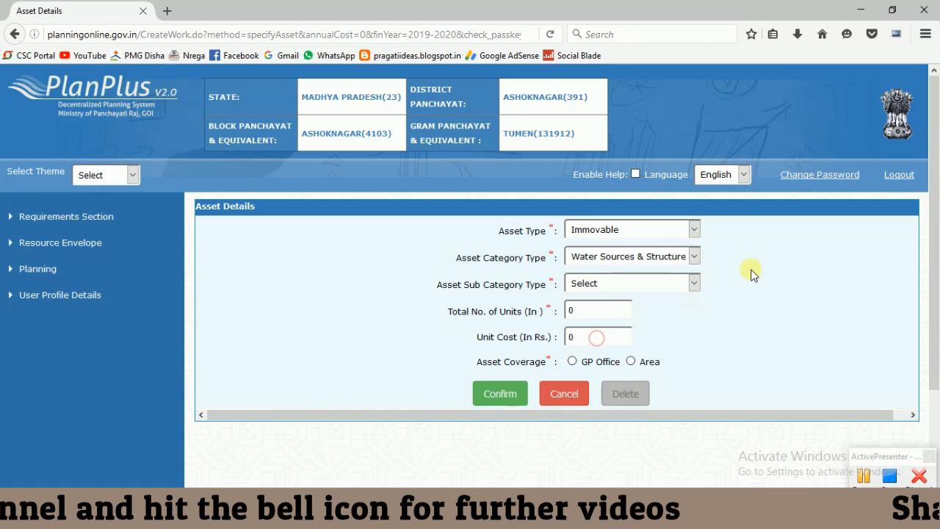
{"action": "left_click", "coordinate": [595, 285]}
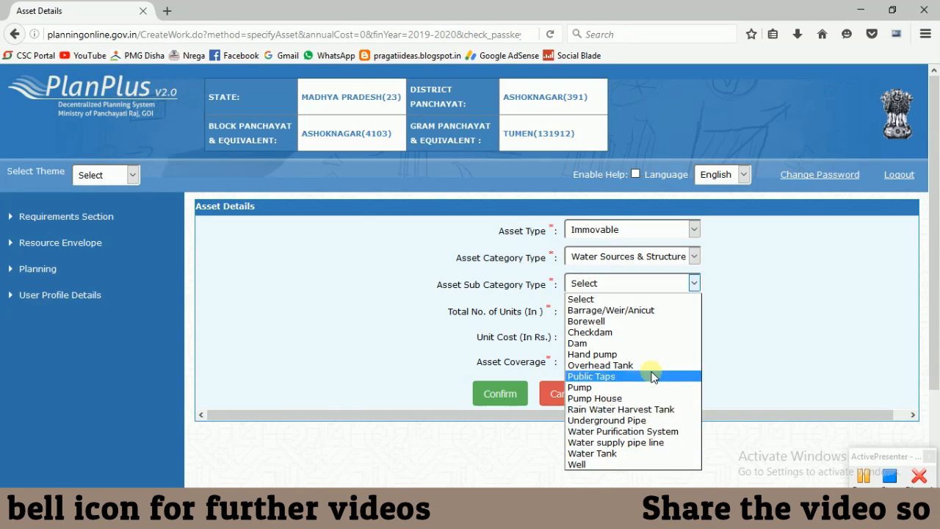
{"action": "left_click", "coordinate": [580, 257]}
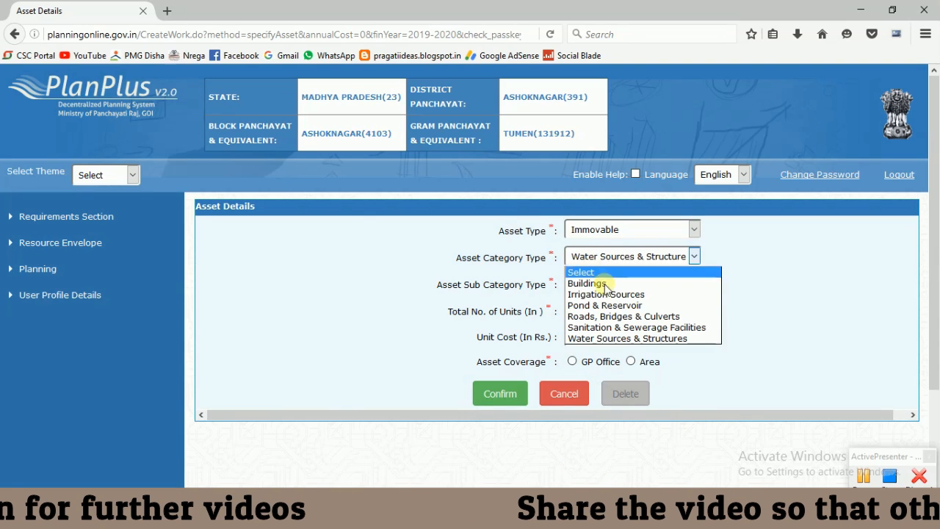
{"action": "left_click", "coordinate": [646, 306]}
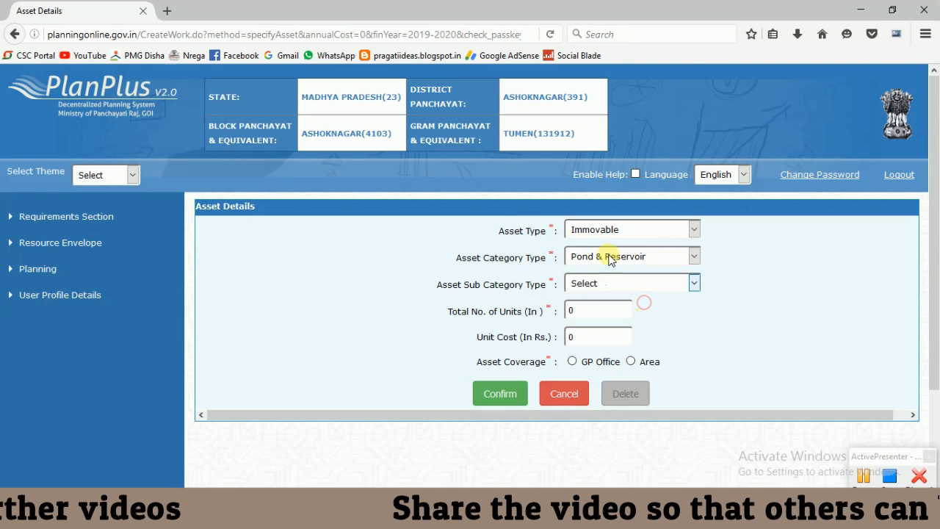
Set the asset sub category to Pond, the unit type to Numbers and the total number of units to 1
{"action": "left_click", "coordinate": [601, 283]}
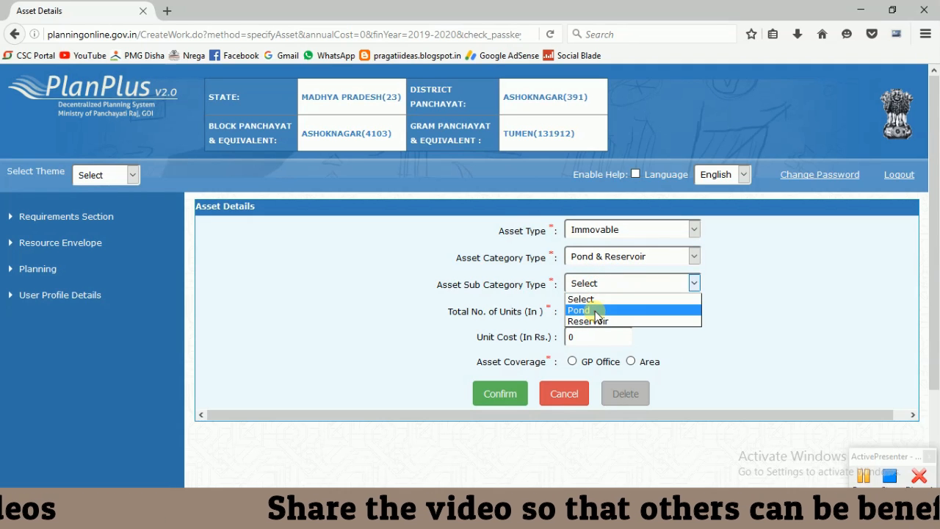
{"action": "left_click", "coordinate": [604, 310]}
{"action": "scroll", "coordinate": [481, 290], "scroll_direction": "down", "scroll_amount": 2}
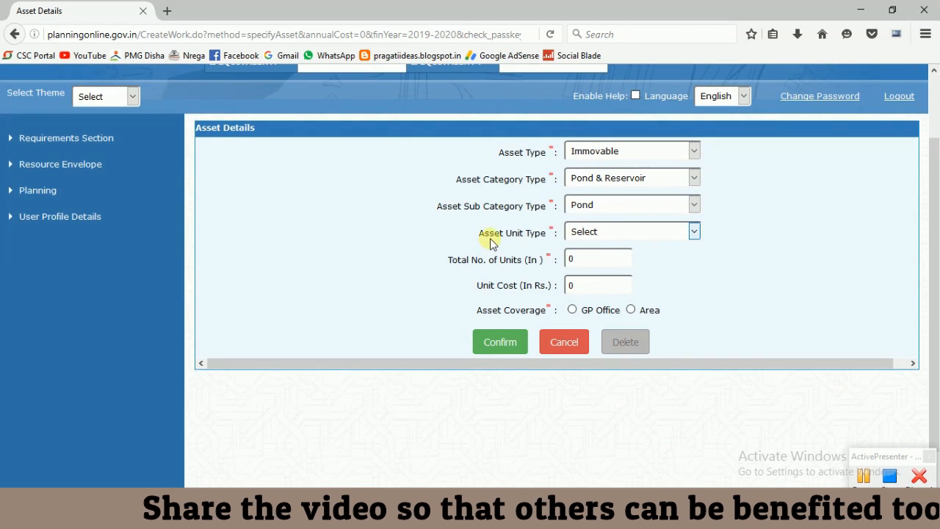
{"action": "left_click", "coordinate": [614, 233]}
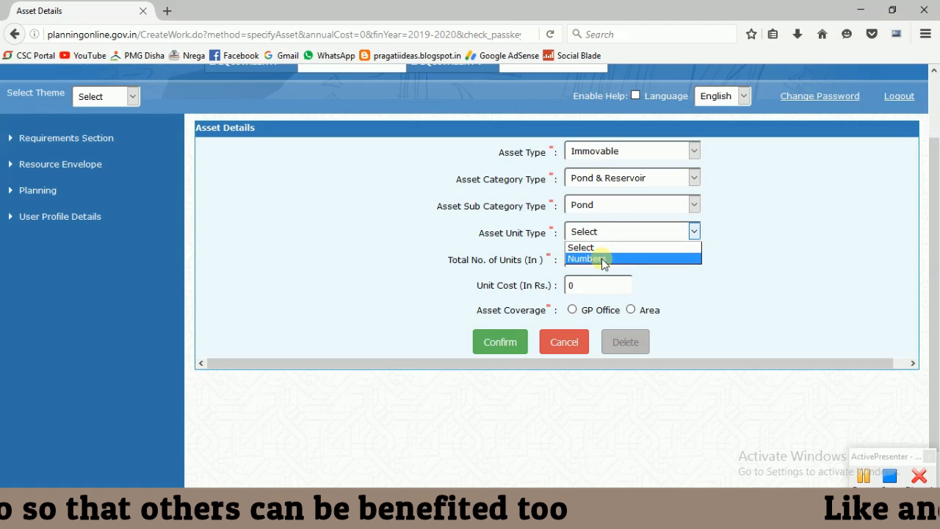
{"action": "left_click", "coordinate": [602, 259]}
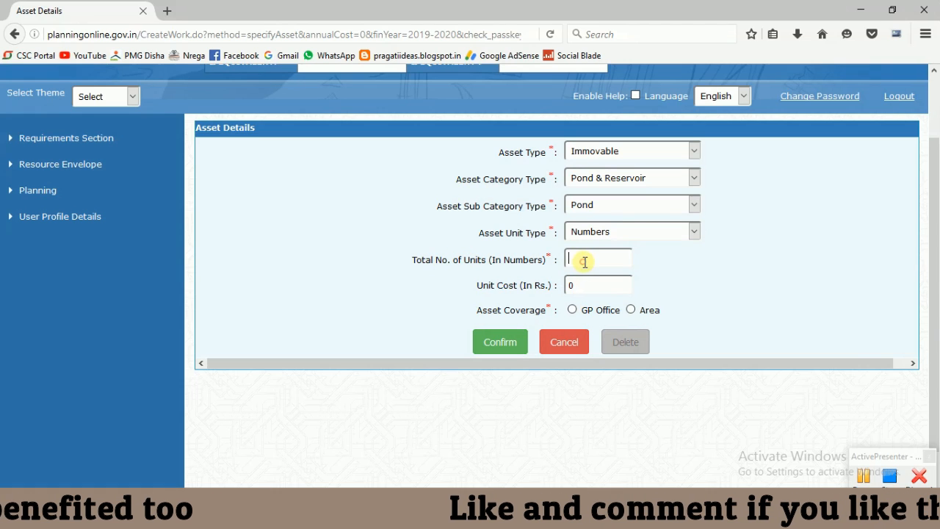
{"action": "type", "text": "1"}
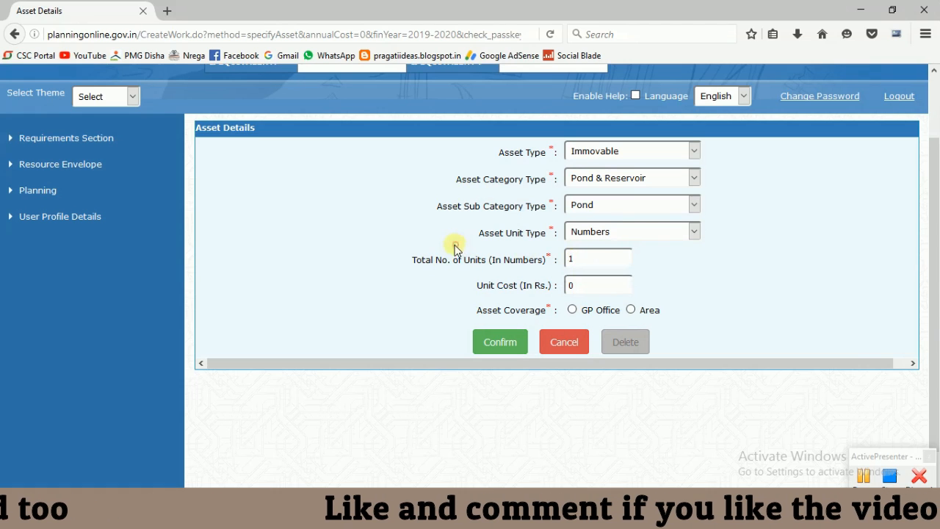
Change the asset category to Roads, Bridges & Culverts with the sub category Road CC
{"action": "left_click", "coordinate": [610, 177]}
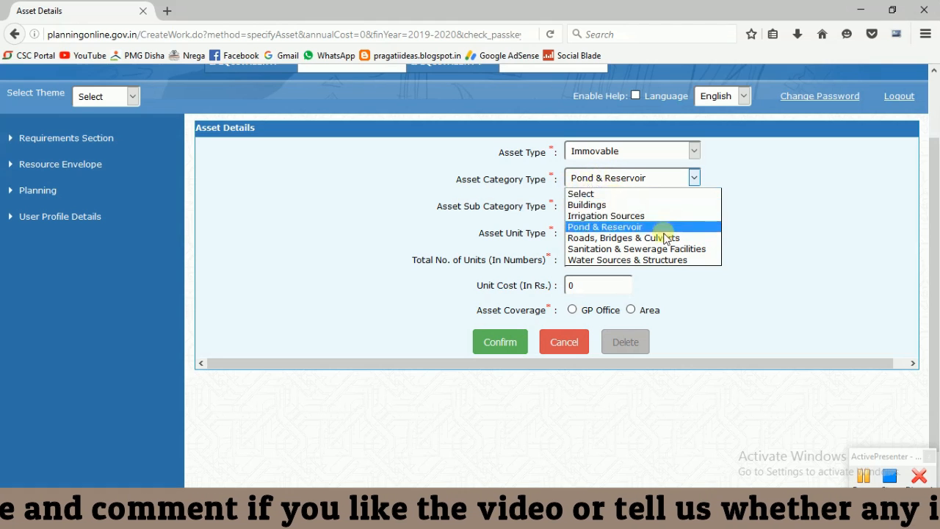
{"action": "left_click", "coordinate": [607, 238]}
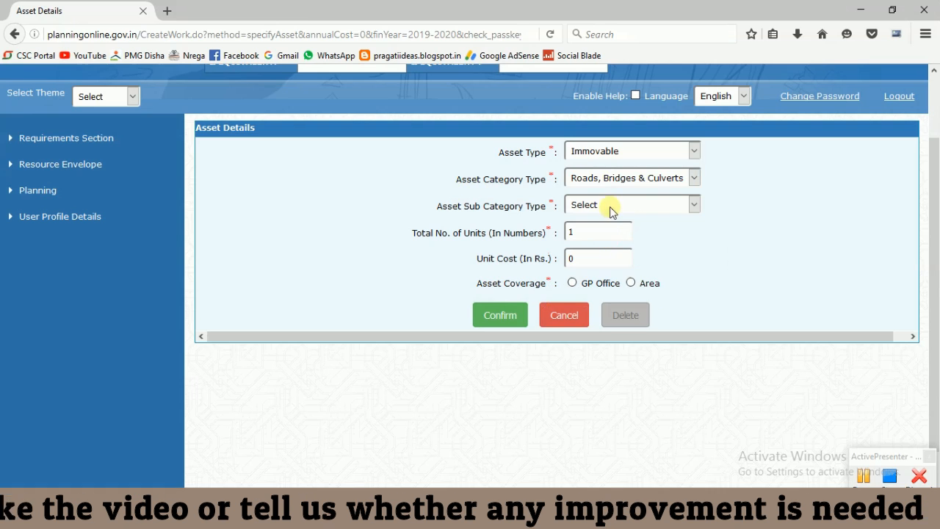
{"action": "left_click", "coordinate": [609, 206]}
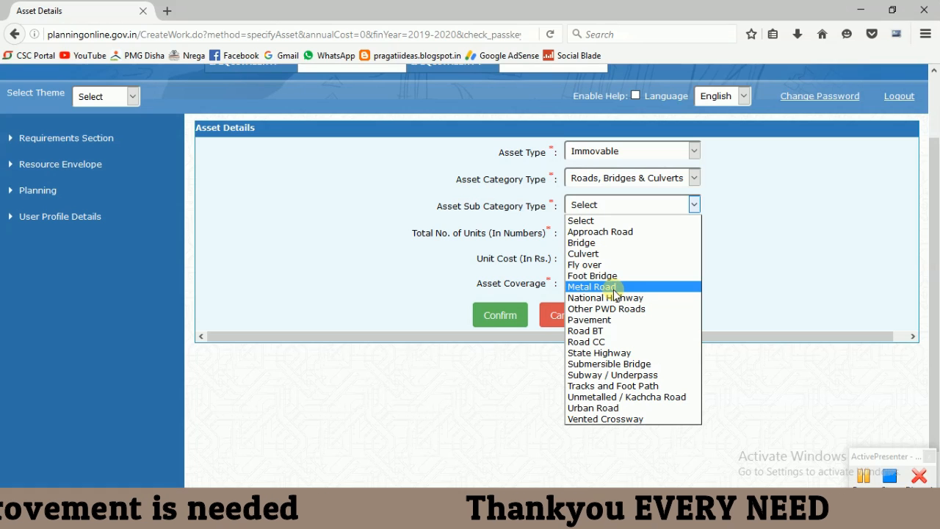
{"action": "left_click", "coordinate": [608, 342]}
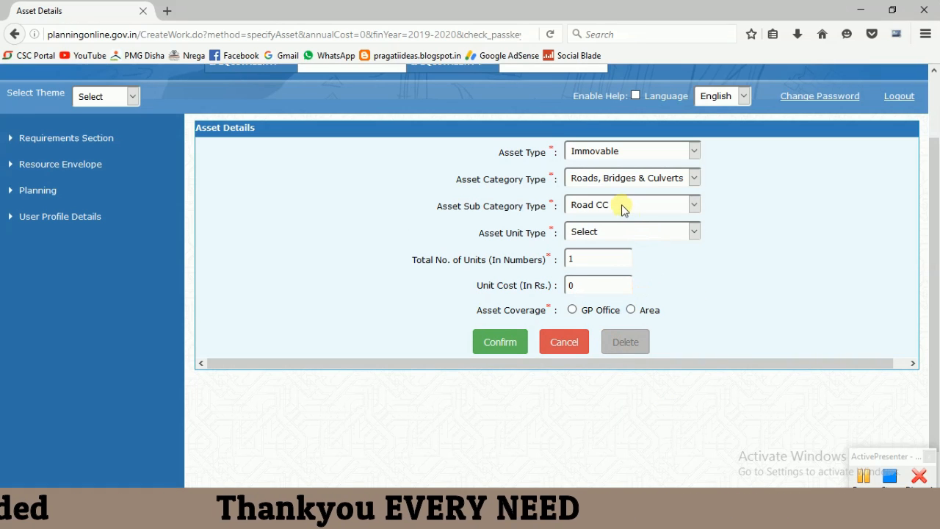
Set the road asset's unit type to Meter, its length to 200 and its unit cost to Rs. 100000
{"action": "left_click", "coordinate": [601, 232]}
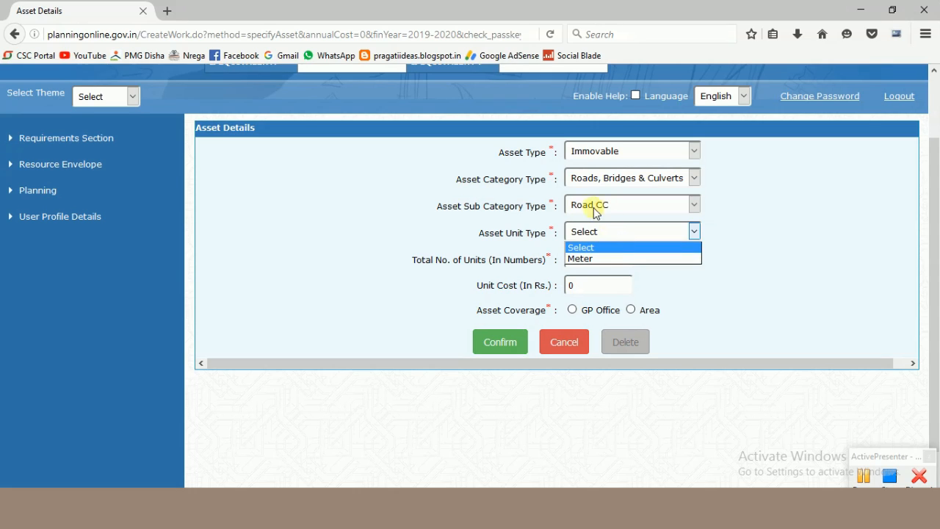
{"action": "left_click", "coordinate": [601, 258]}
{"action": "left_click", "coordinate": [599, 256]}
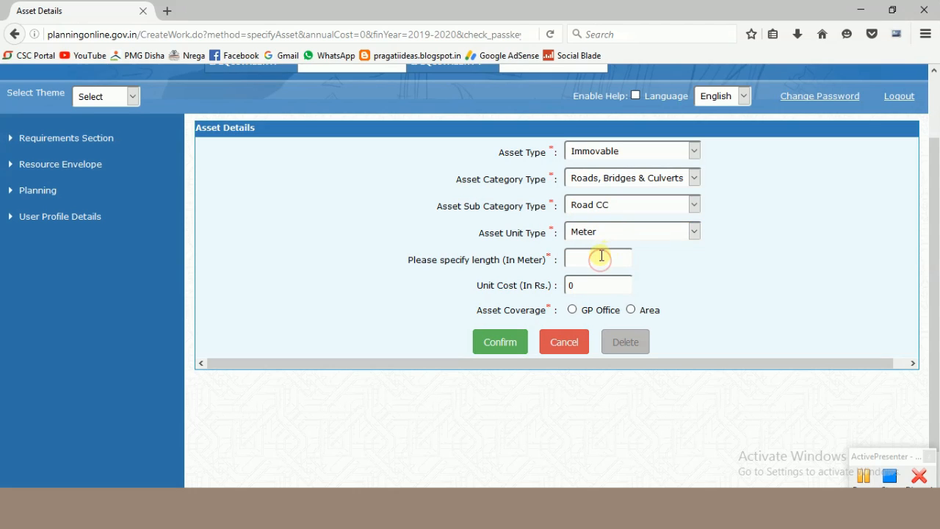
{"action": "type", "text": "200"}
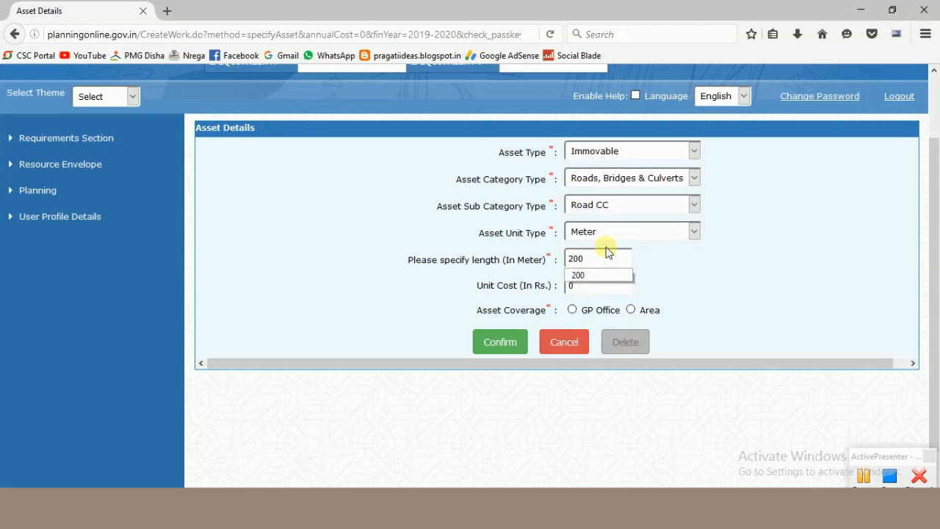
{"action": "key", "text": "Tab"}
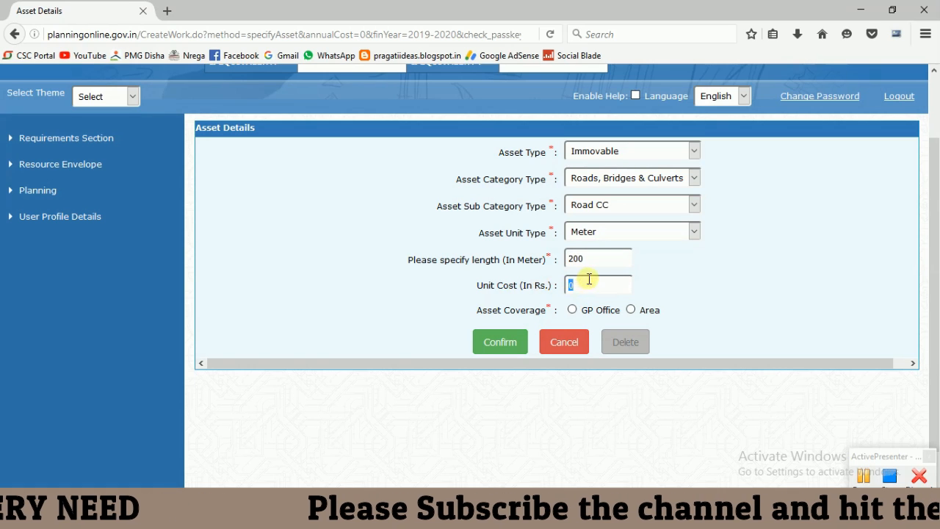
{"action": "type", "text": "100000"}
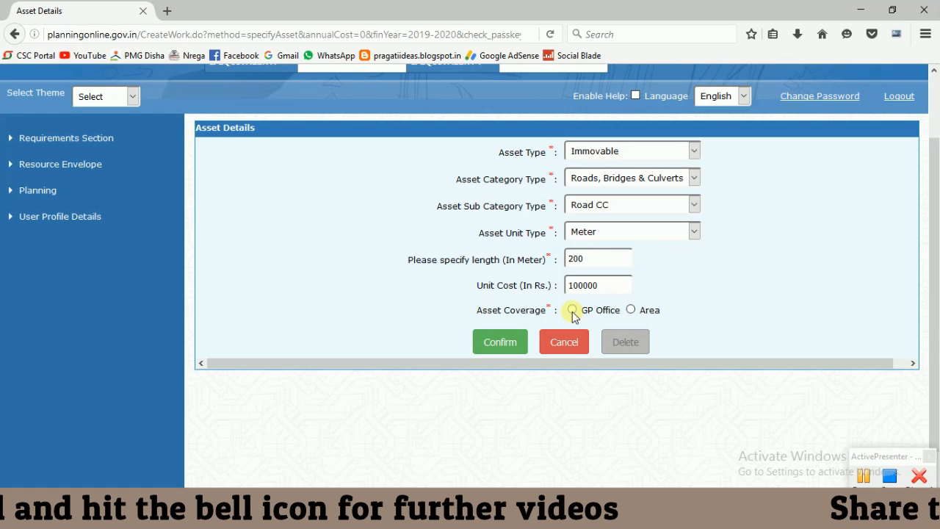
Set the asset coverage to Area and add the census village Tumen(TUMEN) as the asset's location
{"action": "left_click", "coordinate": [631, 310]}
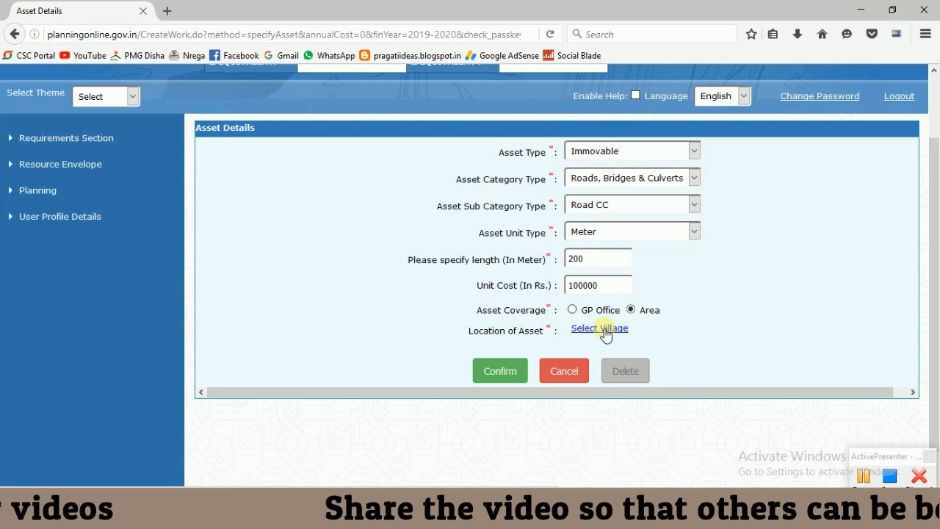
{"action": "left_click", "coordinate": [602, 331]}
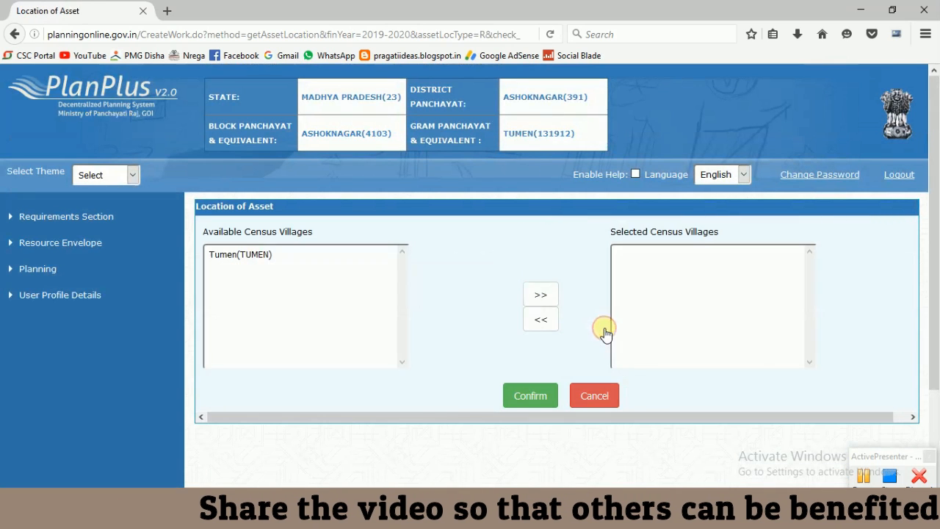
{"action": "left_click", "coordinate": [241, 256]}
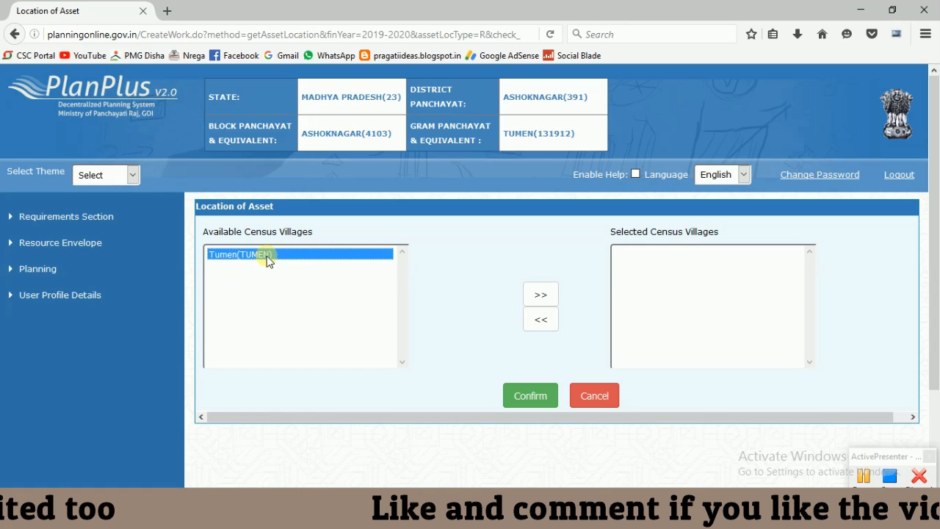
{"action": "left_click", "coordinate": [543, 295]}
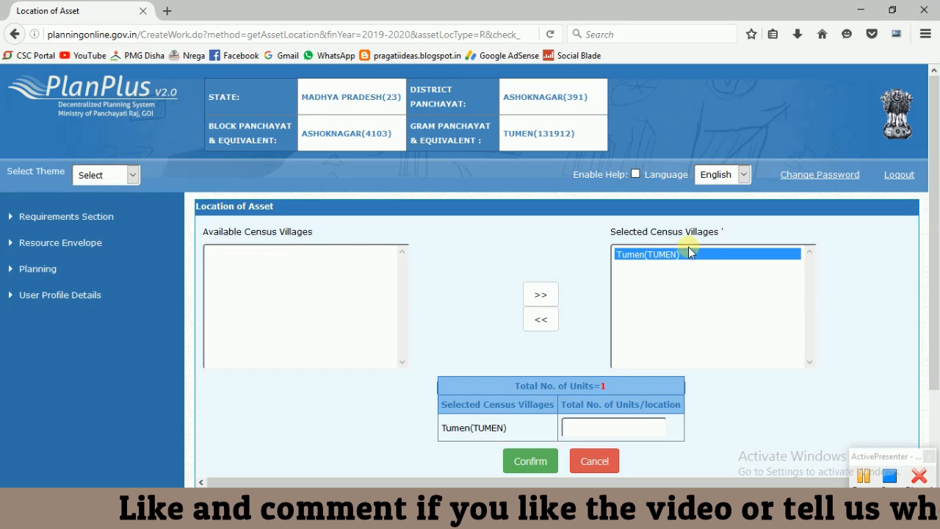
{"action": "scroll", "coordinate": [689, 251], "scroll_direction": "down", "scroll_amount": 2}
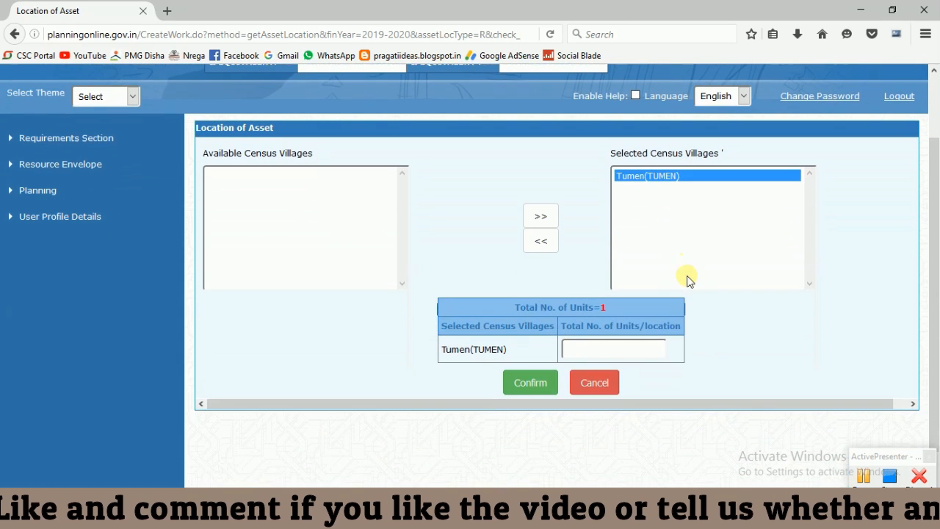
Set the total number of units for the Tumen(TUMEN) location to 2
{"action": "double_click", "coordinate": [603, 307]}
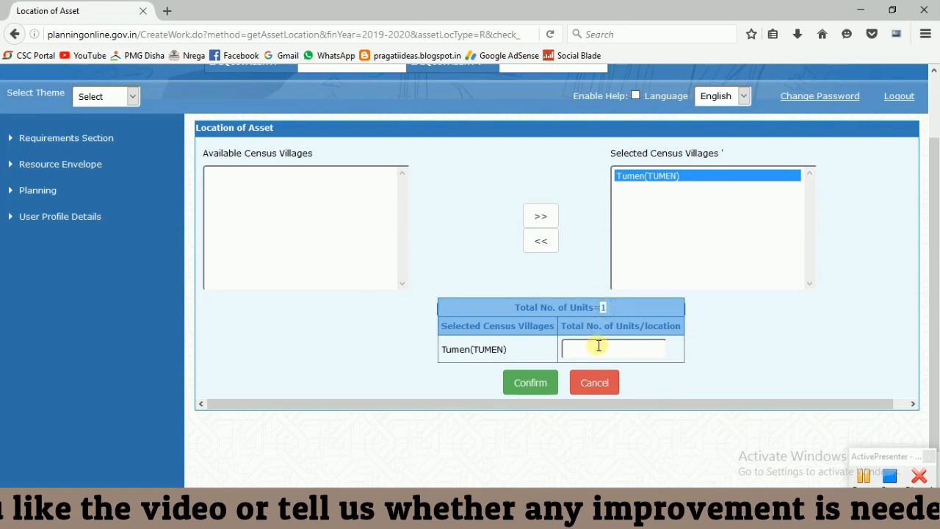
{"action": "left_click", "coordinate": [596, 309]}
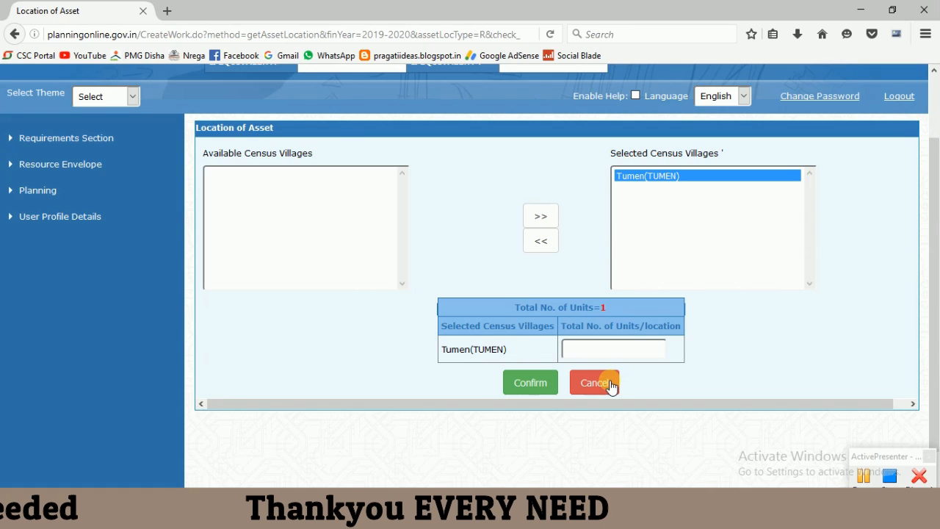
{"action": "left_click", "coordinate": [587, 352]}
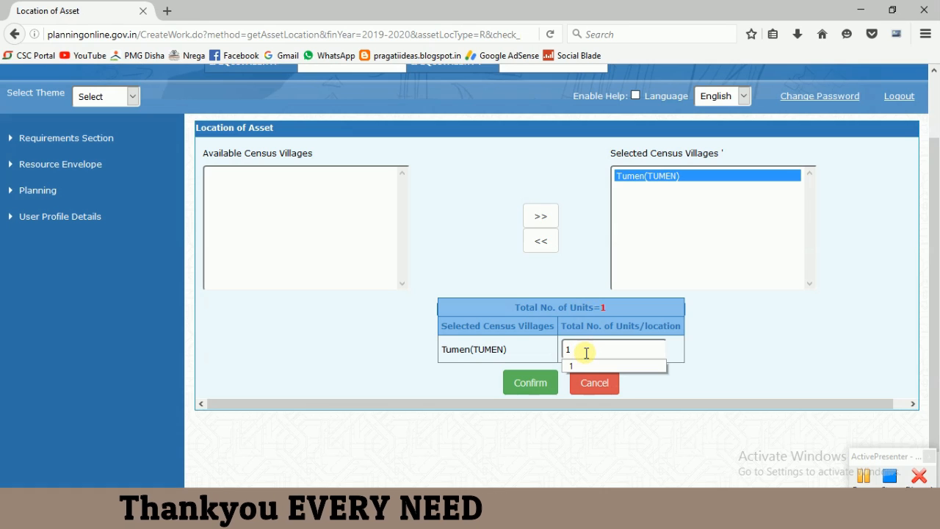
{"action": "left_click", "coordinate": [742, 352]}
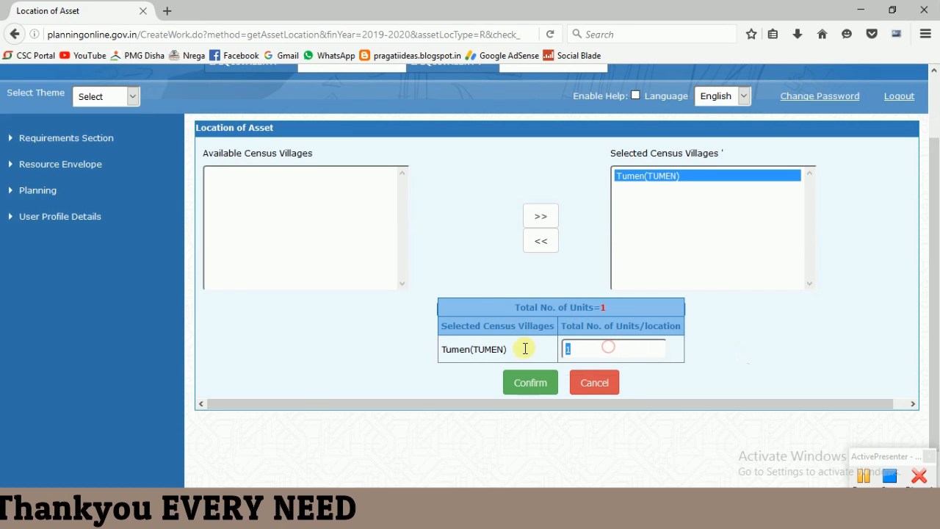
{"action": "key", "text": "BackSpace"}
{"action": "type", "text": "2"}
{"action": "left_click", "coordinate": [507, 254]}
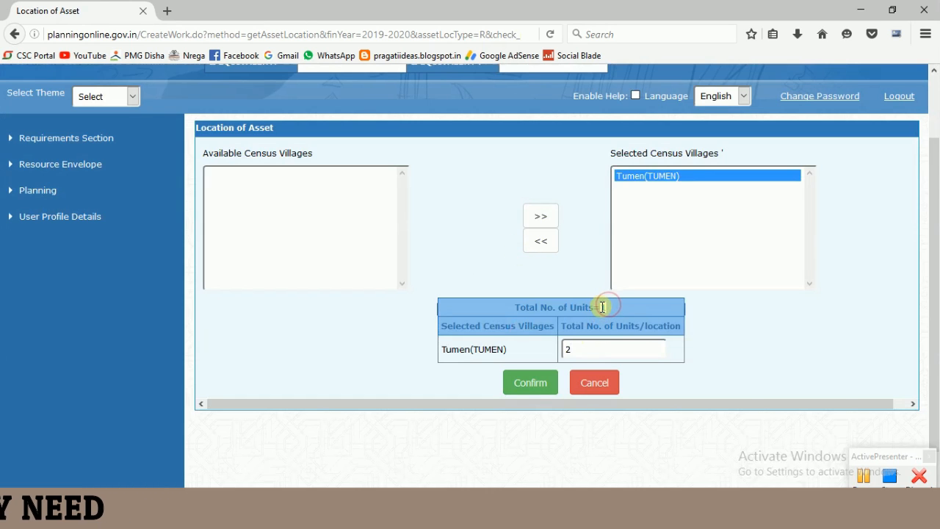
Confirm the census village location, save the road asset's details and return to the activity form
{"action": "left_click", "coordinate": [528, 383]}
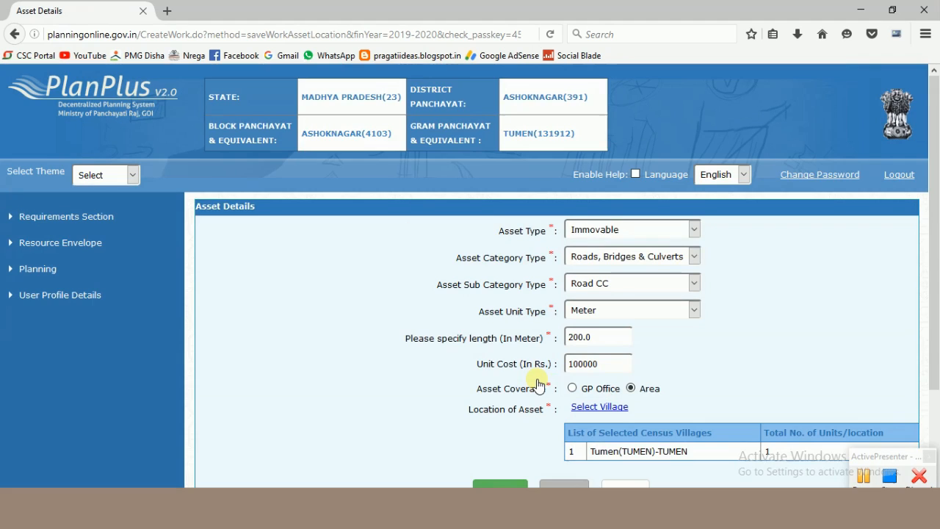
{"action": "scroll", "coordinate": [538, 385], "scroll_direction": "down", "scroll_amount": 3}
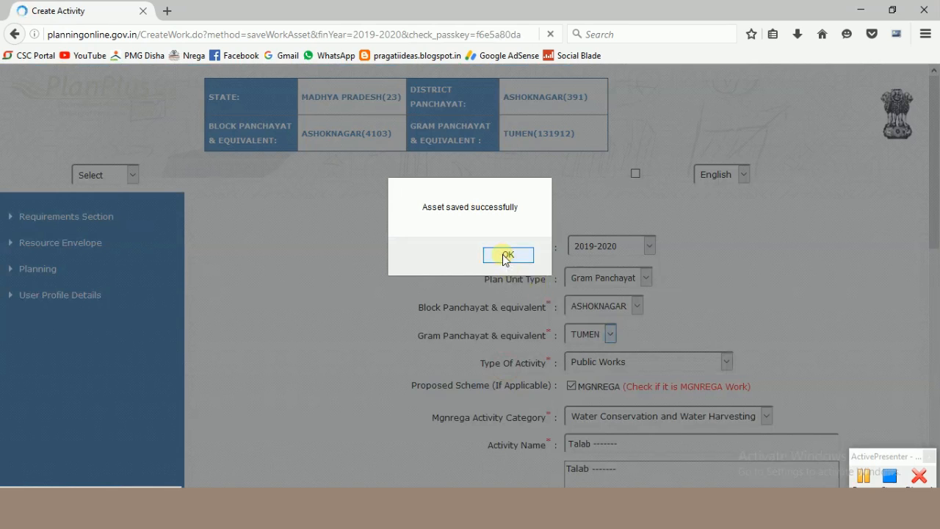
{"action": "left_click", "coordinate": [504, 257]}
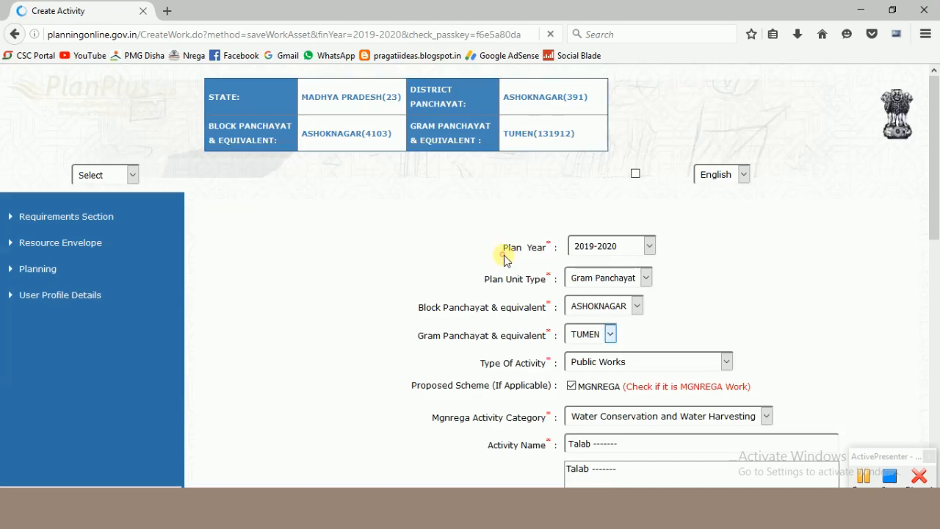
Review the filled-in activity form through its Asset output and cancel the activity without saving it
{"action": "scroll", "coordinate": [675, 288], "scroll_direction": "down", "scroll_amount": 7}
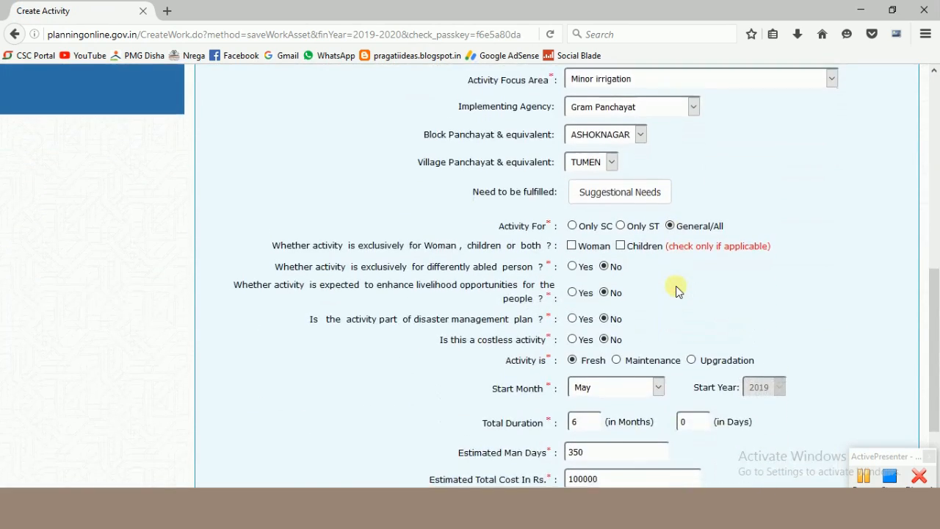
{"action": "scroll", "coordinate": [676, 290], "scroll_direction": "down", "scroll_amount": 3}
{"action": "scroll", "coordinate": [672, 305], "scroll_direction": "up", "scroll_amount": 2}
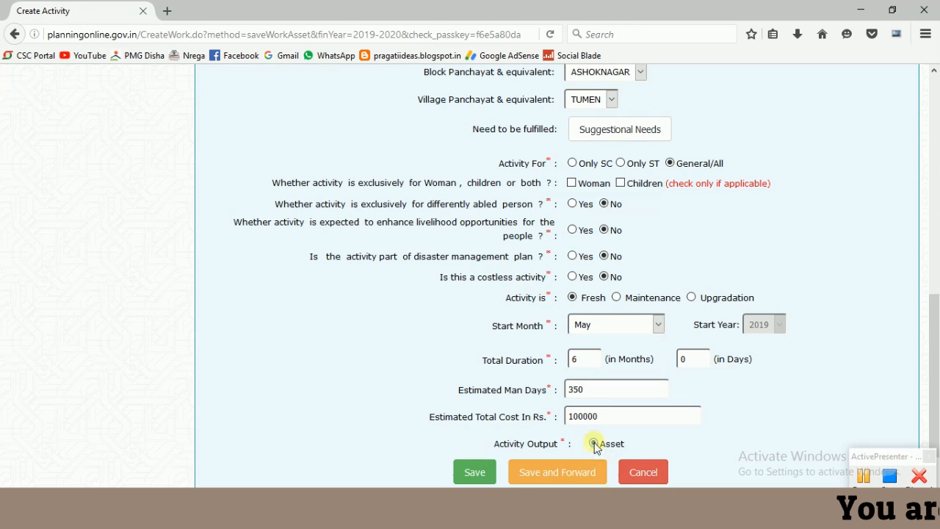
{"action": "scroll", "coordinate": [716, 364], "scroll_direction": "down", "scroll_amount": 2}
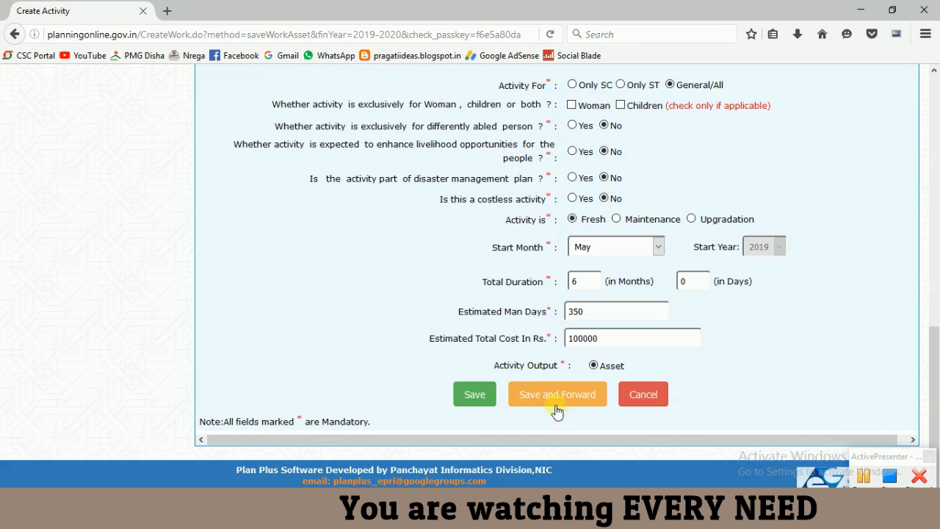
{"action": "scroll", "coordinate": [556, 409], "scroll_direction": "up", "scroll_amount": 10}
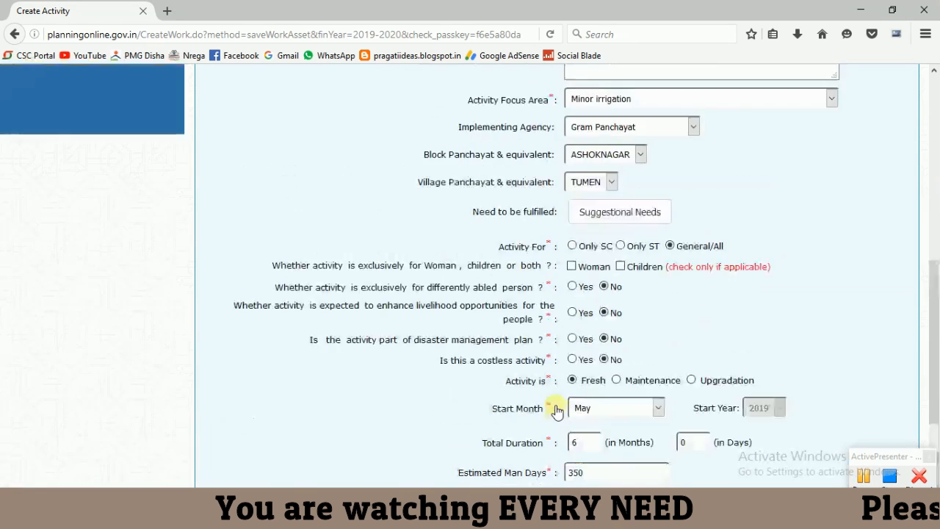
{"action": "scroll", "coordinate": [769, 363], "scroll_direction": "down", "scroll_amount": 10}
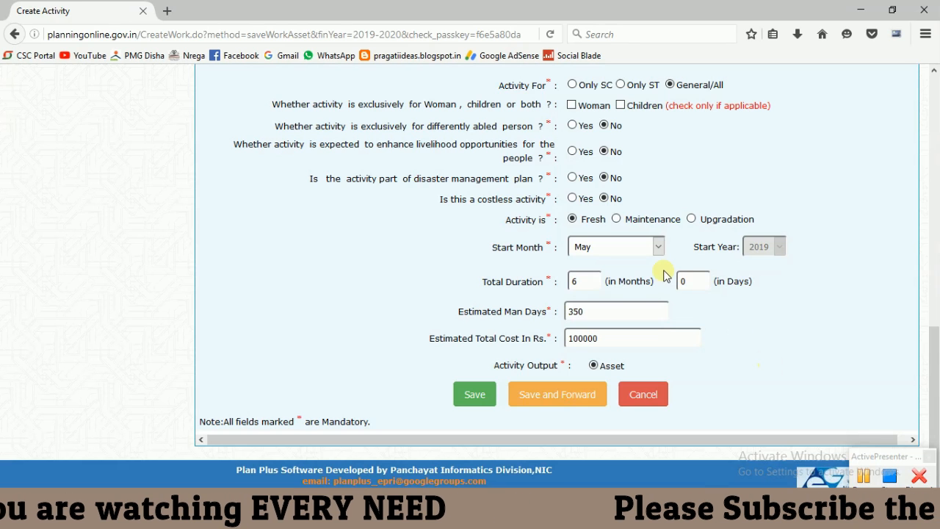
{"action": "left_click", "coordinate": [650, 395]}
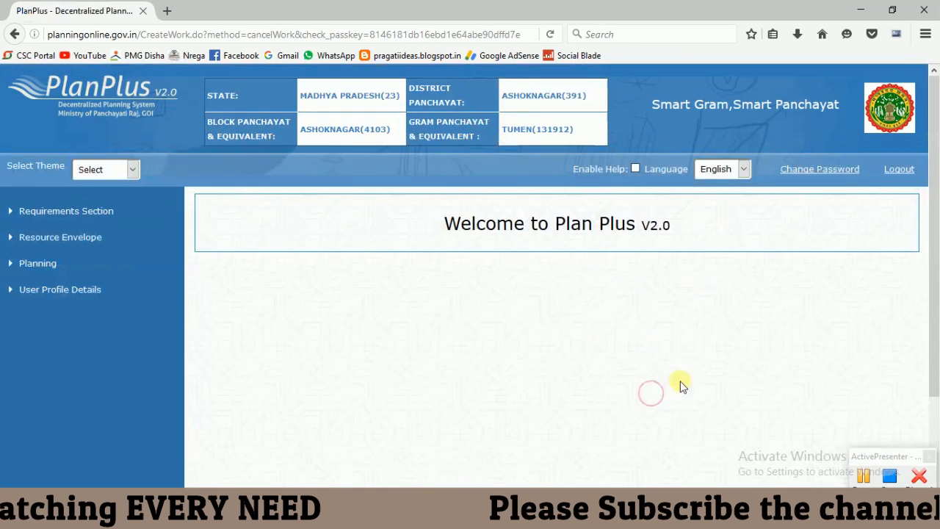
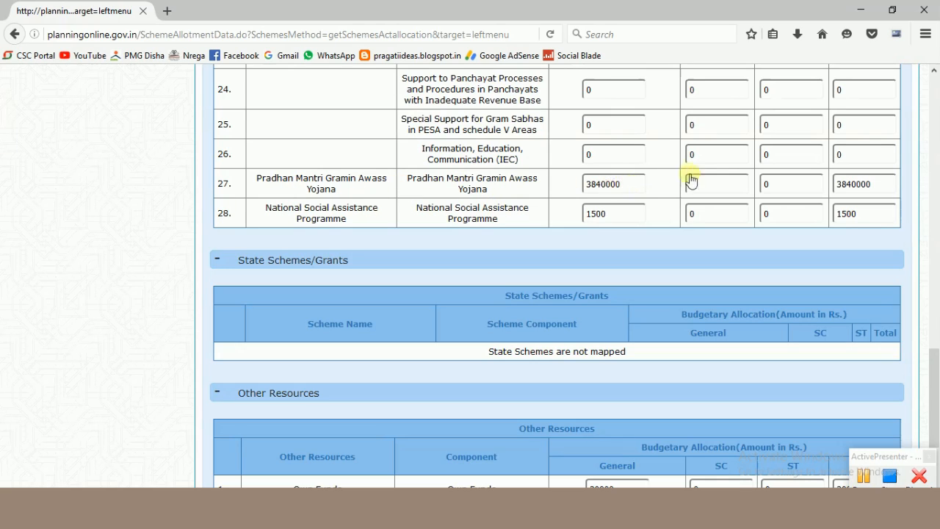
Examine the 2019-2020 Budgetary Allocation amounts for central schemes, state schemes and other resources
{"action": "scroll", "coordinate": [642, 181], "scroll_direction": "down", "scroll_amount": 3}
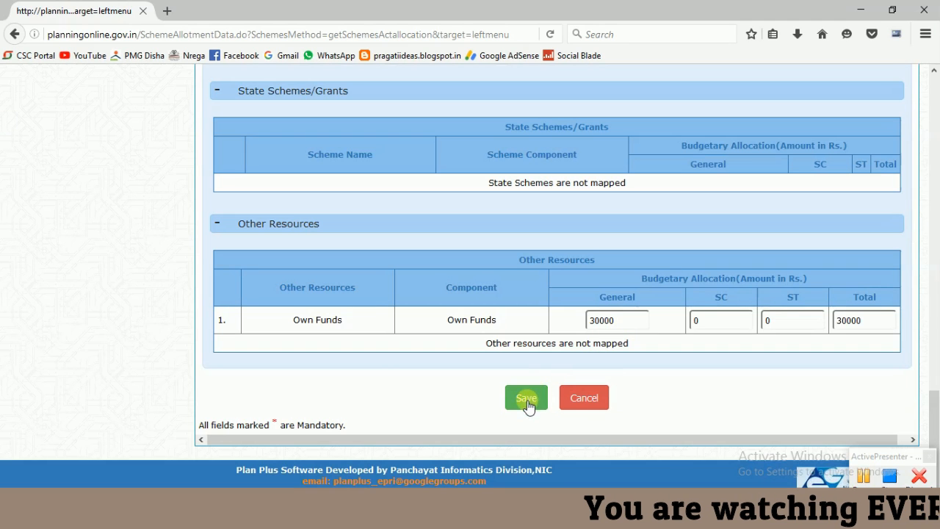
{"action": "scroll", "coordinate": [661, 353], "scroll_direction": "up", "scroll_amount": 10}
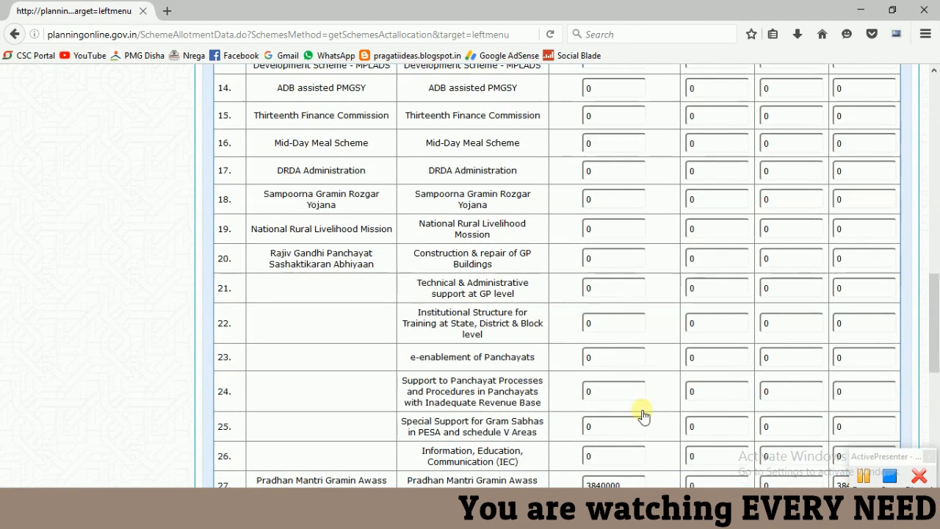
{"action": "scroll", "coordinate": [640, 414], "scroll_direction": "down", "scroll_amount": 3}
{"action": "scroll", "coordinate": [668, 374], "scroll_direction": "up", "scroll_amount": 10}
{"action": "scroll", "coordinate": [665, 379], "scroll_direction": "up", "scroll_amount": 5}
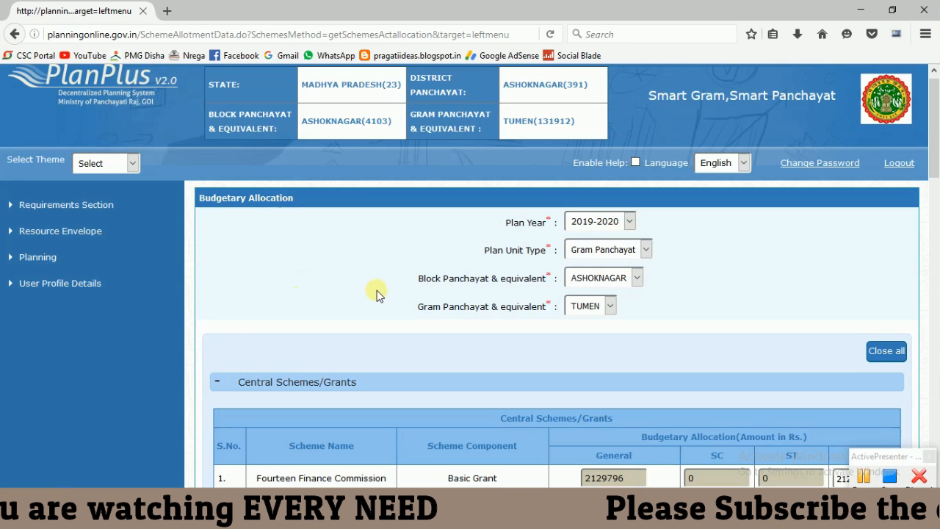
Minimize the browser and open the desktop image IMG-20190110-WA0094 with Photo Gallery
{"action": "left_click", "coordinate": [866, 8]}
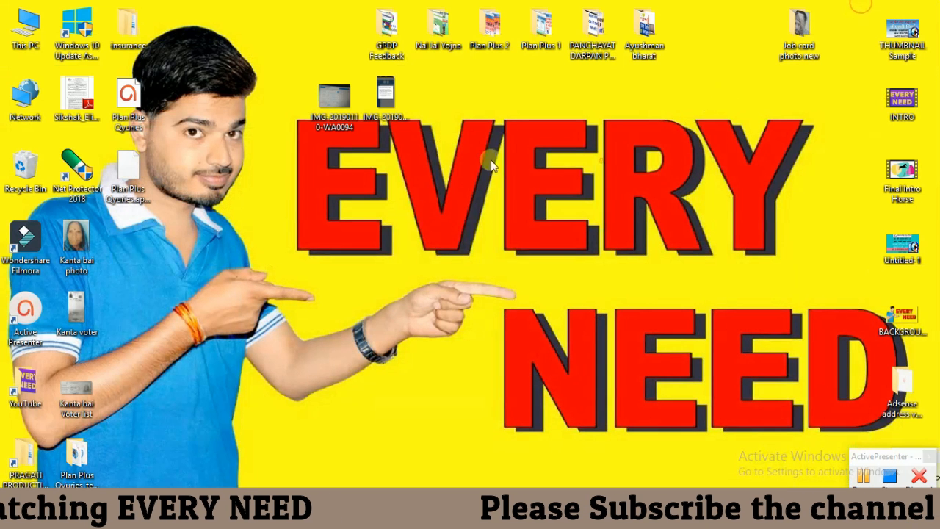
{"action": "left_click", "coordinate": [334, 113]}
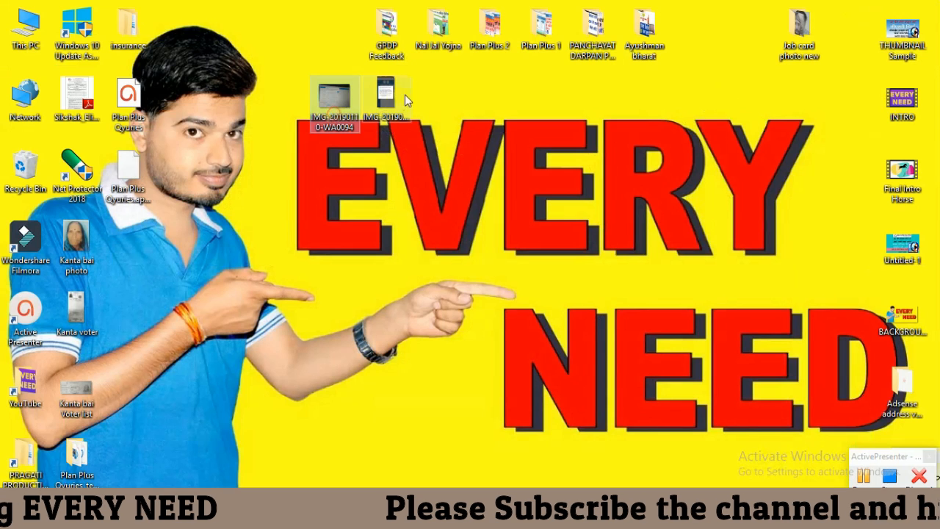
{"action": "right_click", "coordinate": [338, 103]}
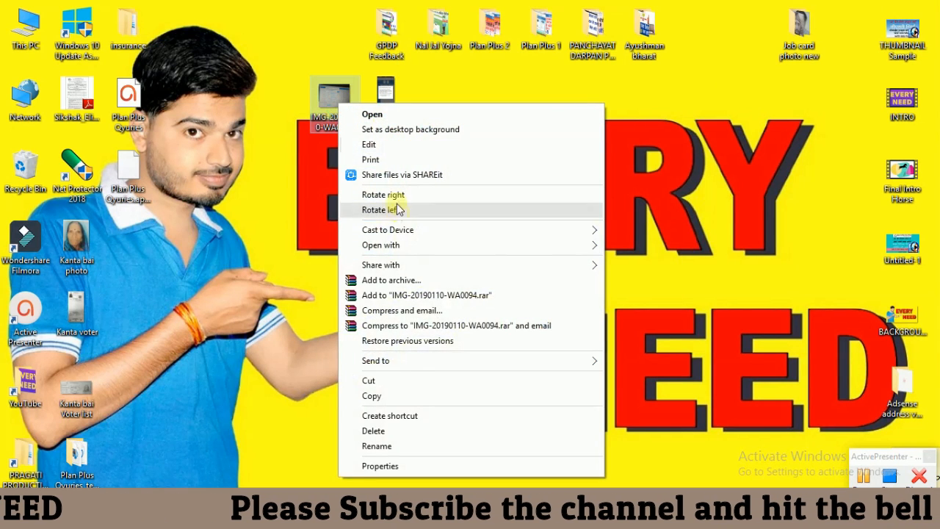
{"action": "mouse_move", "coordinate": [406, 252]}
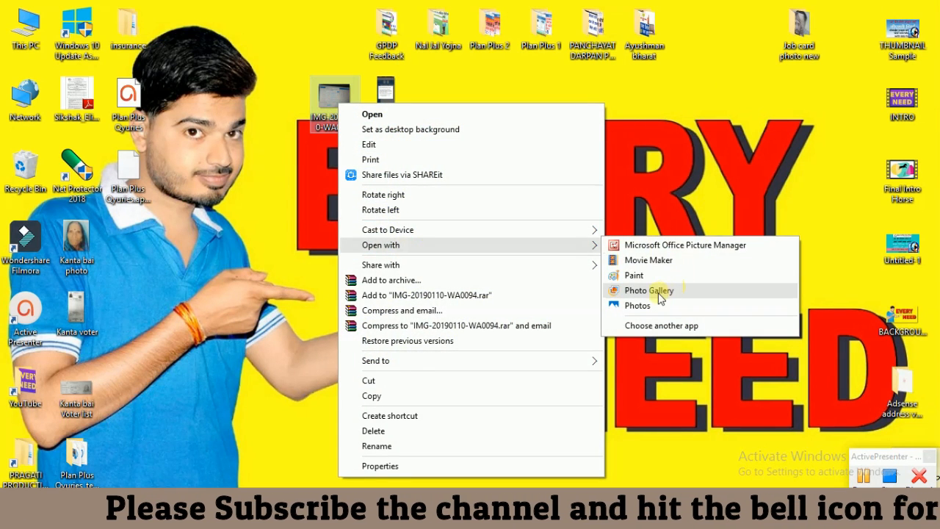
{"action": "left_click", "coordinate": [656, 293]}
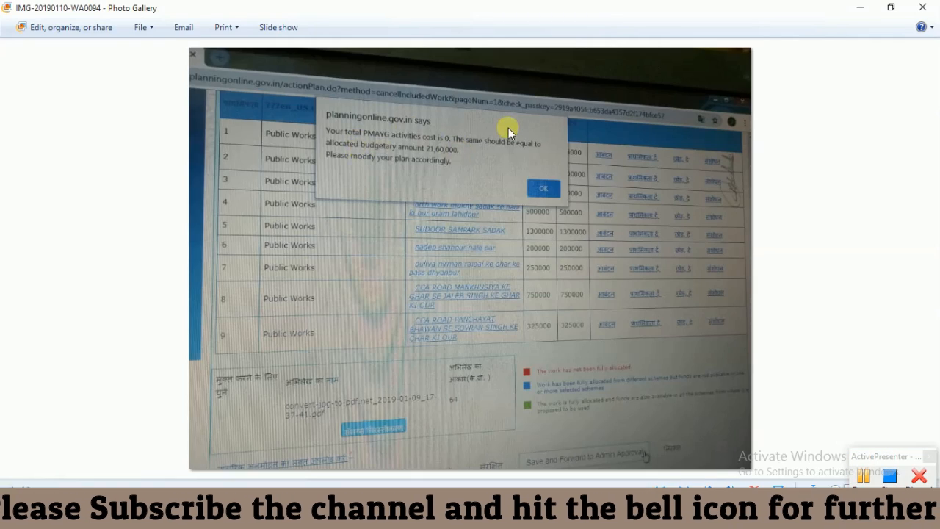
Magnify the alert about the PMAYG activities cost in the photo to read it, and minimize the photo viewer
{"action": "scroll", "coordinate": [508, 127], "scroll_direction": "up", "scroll_amount": 1}
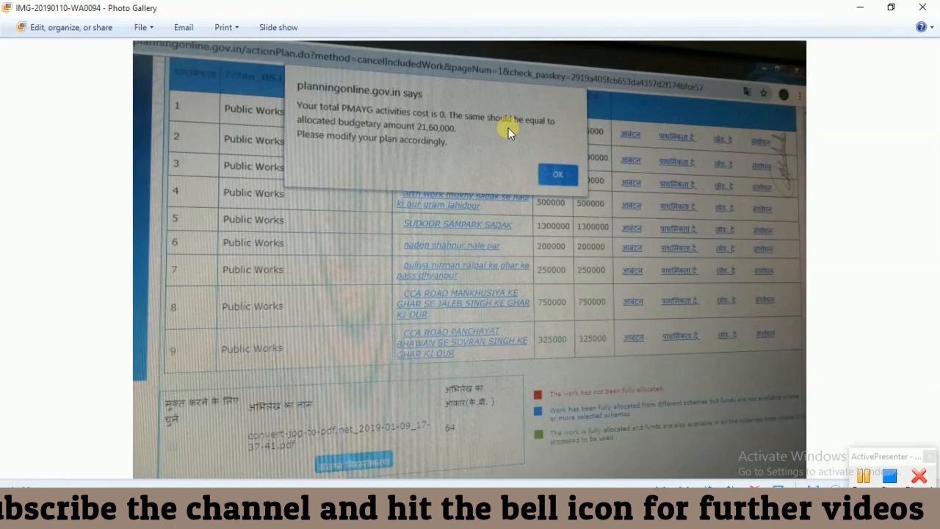
{"action": "scroll", "coordinate": [508, 128], "scroll_direction": "up", "scroll_amount": 1}
{"action": "scroll", "coordinate": [508, 128], "scroll_direction": "up", "scroll_amount": 4}
{"action": "scroll", "coordinate": [509, 129], "scroll_direction": "down", "scroll_amount": 2}
{"action": "left_click_drag", "start_coordinate": [432, 109], "coordinate": [487, 216]}
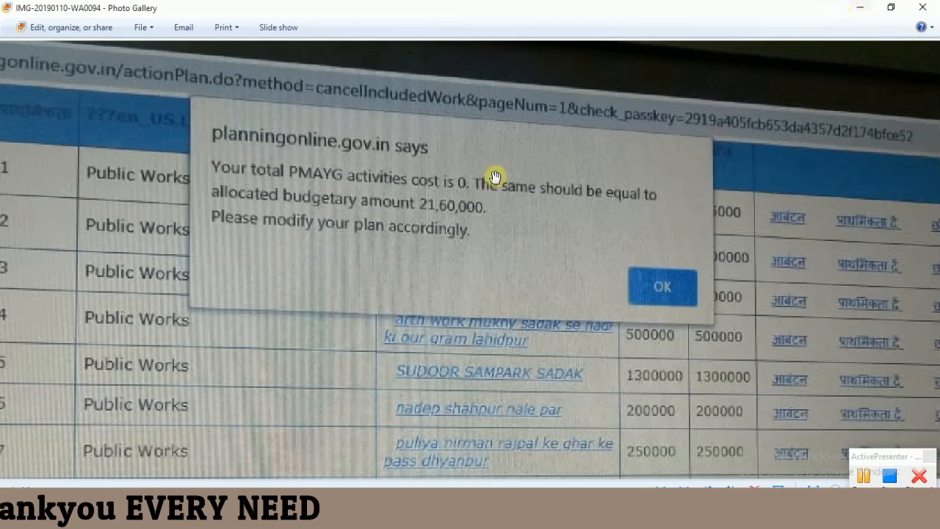
{"action": "left_click", "coordinate": [860, 11]}
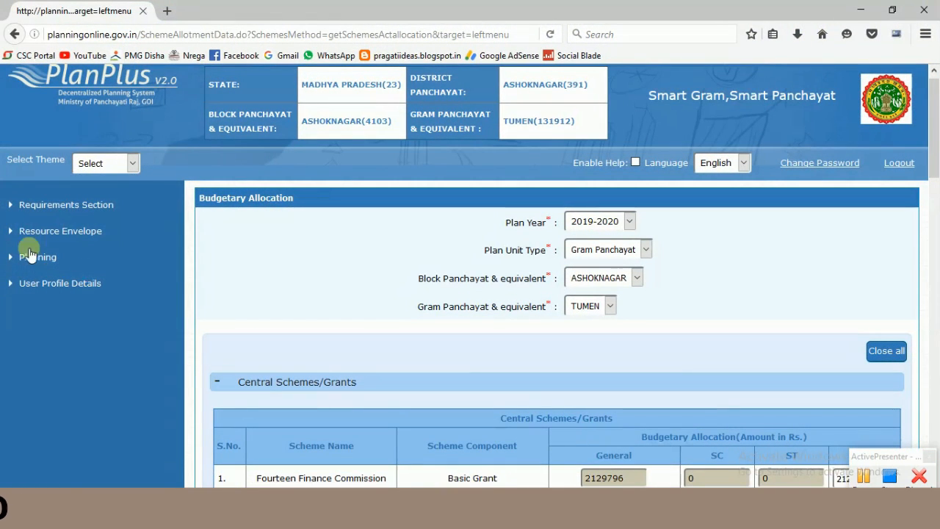
Start a new activity under Work/Activity Planned and set its type to Beneficiary Oriented Programmes
{"action": "left_click", "coordinate": [72, 203]}
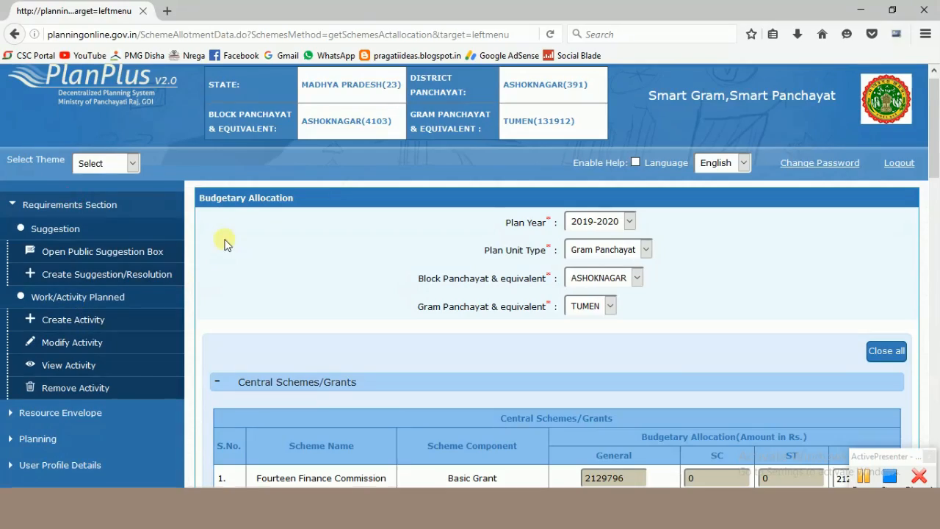
{"action": "scroll", "coordinate": [319, 235], "scroll_direction": "down", "scroll_amount": 5}
{"action": "scroll", "coordinate": [448, 222], "scroll_direction": "down", "scroll_amount": 8}
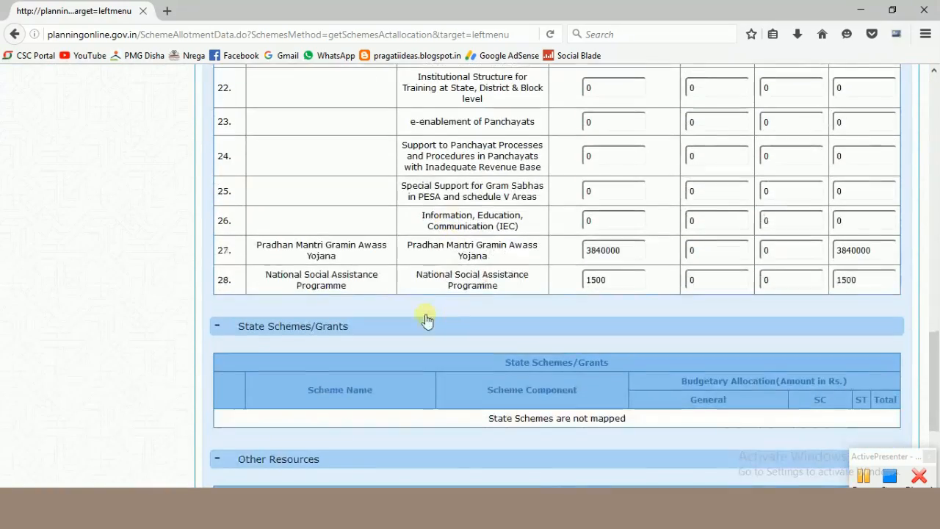
{"action": "scroll", "coordinate": [304, 245], "scroll_direction": "up", "scroll_amount": 13}
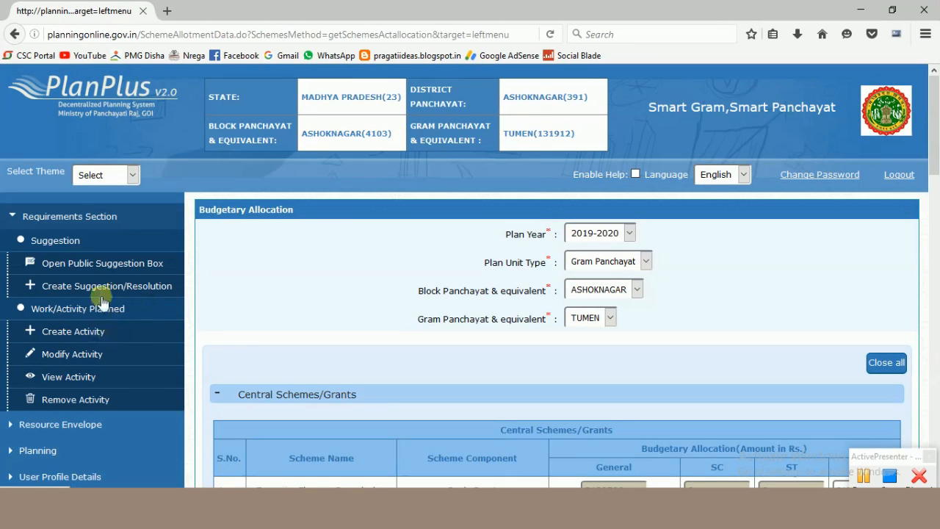
{"action": "left_click", "coordinate": [65, 333]}
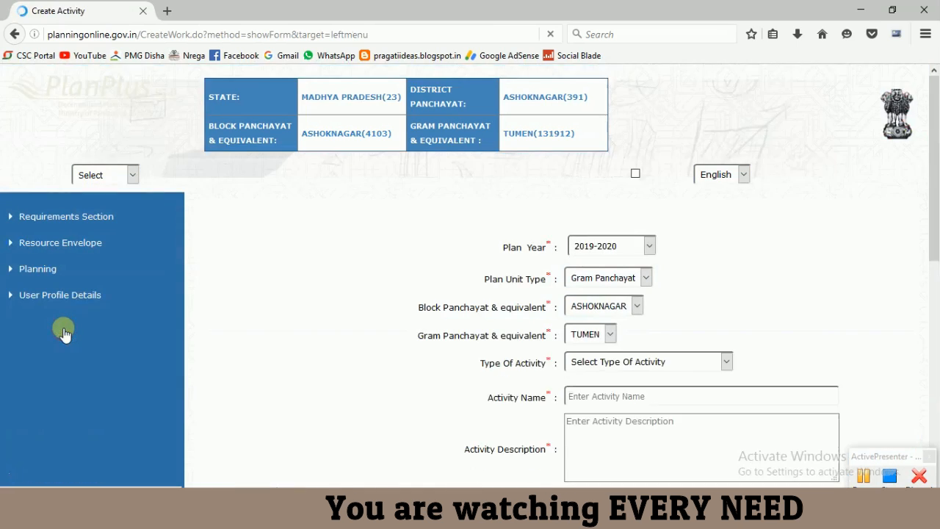
{"action": "scroll", "coordinate": [776, 223], "scroll_direction": "down", "scroll_amount": 4}
{"action": "left_click", "coordinate": [608, 207]}
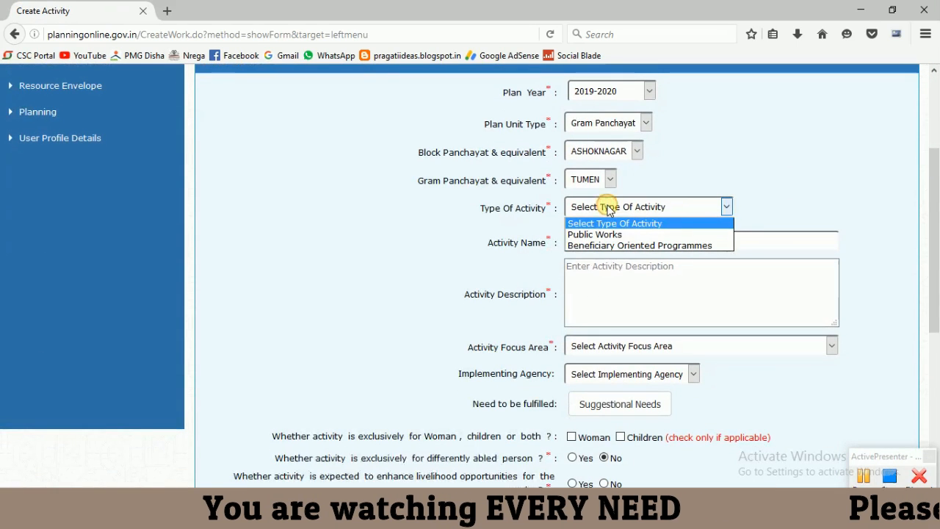
{"action": "left_click", "coordinate": [615, 246]}
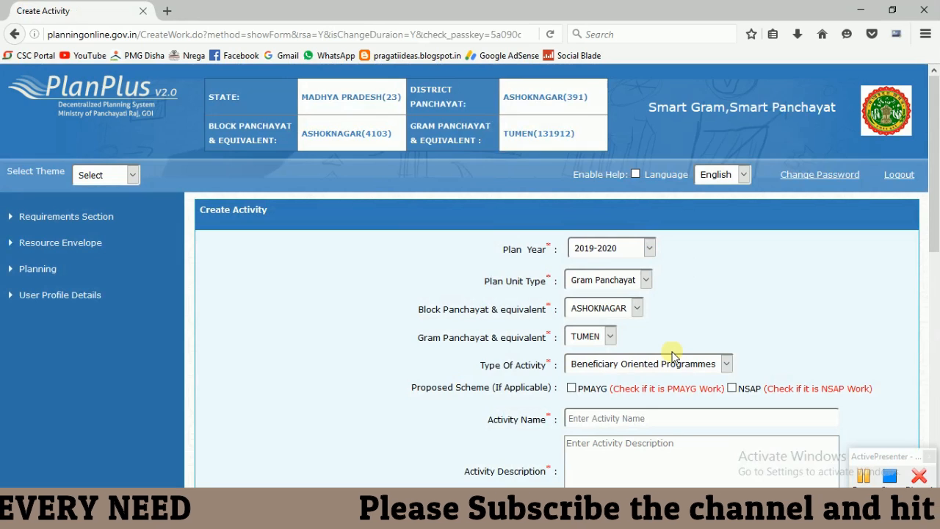
Enter "Kapildhara koop 5" as the activity name
{"action": "scroll", "coordinate": [675, 354], "scroll_direction": "down", "scroll_amount": 1}
{"action": "scroll", "coordinate": [674, 354], "scroll_direction": "down", "scroll_amount": 3}
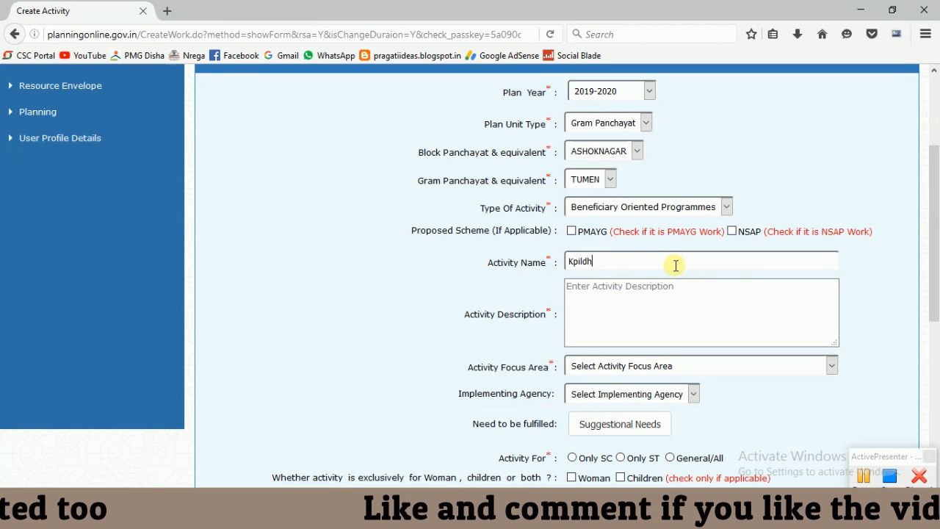
{"action": "key", "text": "BackSpace"}
{"action": "key", "text": "BackSpace"}
{"action": "key", "text": "BackSpace"}
{"action": "key", "text": "BackSpace"}
{"action": "type", "text": "ap"}
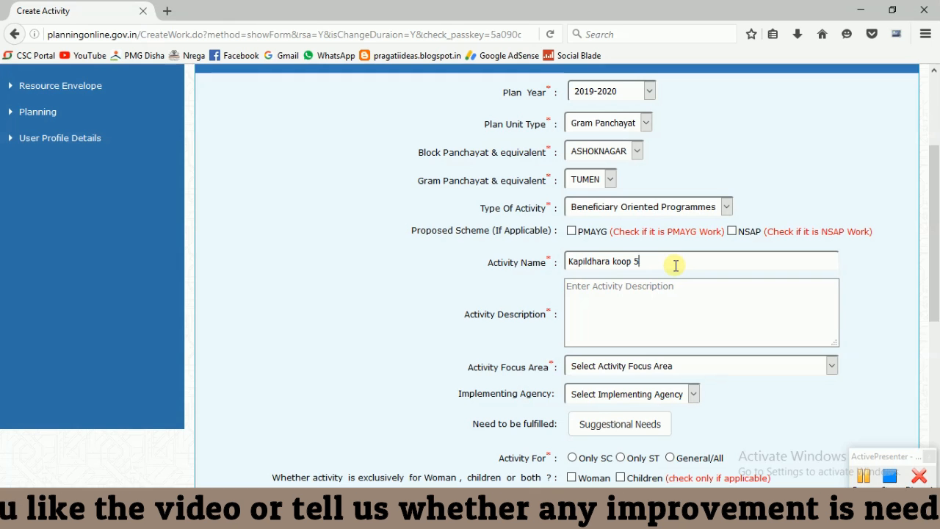
Copy the activity name into the Activity Description
{"action": "left_click_drag", "start_coordinate": [668, 265], "coordinate": [521, 262]}
{"action": "key", "text": "ctrl+c"}
{"action": "left_click", "coordinate": [657, 303]}
{"action": "key", "text": "ctrl+v"}
Examine the beneficiary activity form's remaining fields, from the proposed scheme options to expected beneficiaries and activity output
{"action": "scroll", "coordinate": [660, 302], "scroll_direction": "down", "scroll_amount": 5}
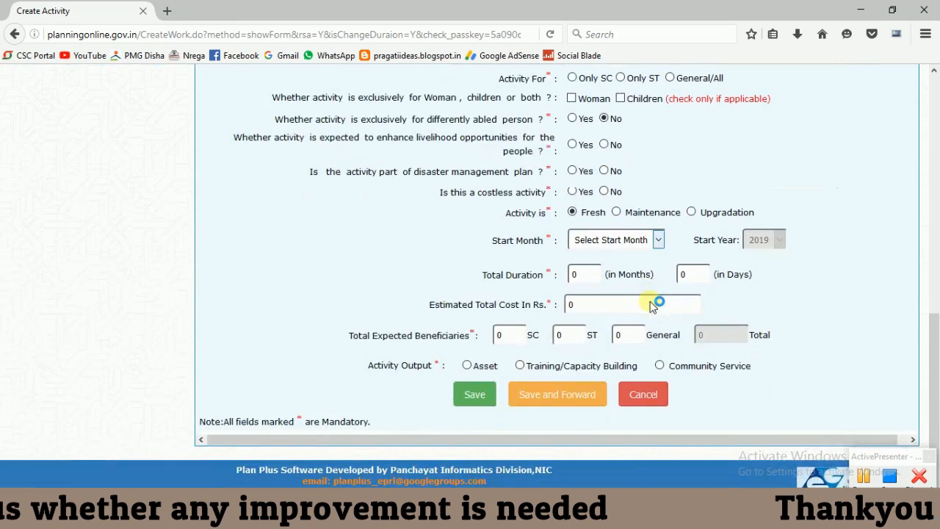
{"action": "scroll", "coordinate": [652, 302], "scroll_direction": "up", "scroll_amount": 5}
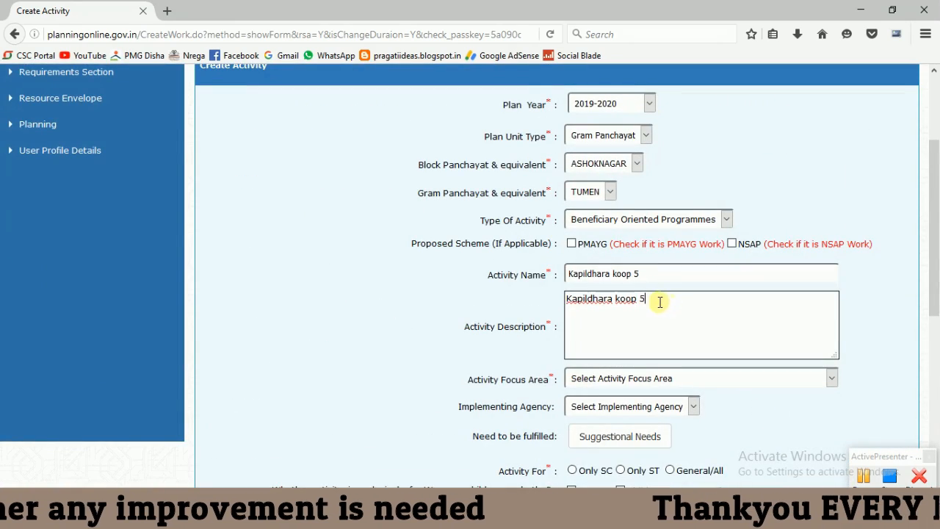
{"action": "scroll", "coordinate": [659, 301], "scroll_direction": "down", "scroll_amount": 5}
{"action": "scroll", "coordinate": [659, 301], "scroll_direction": "up", "scroll_amount": 6}
{"action": "scroll", "coordinate": [661, 304], "scroll_direction": "down", "scroll_amount": 5}
{"action": "scroll", "coordinate": [659, 307], "scroll_direction": "down", "scroll_amount": 2}
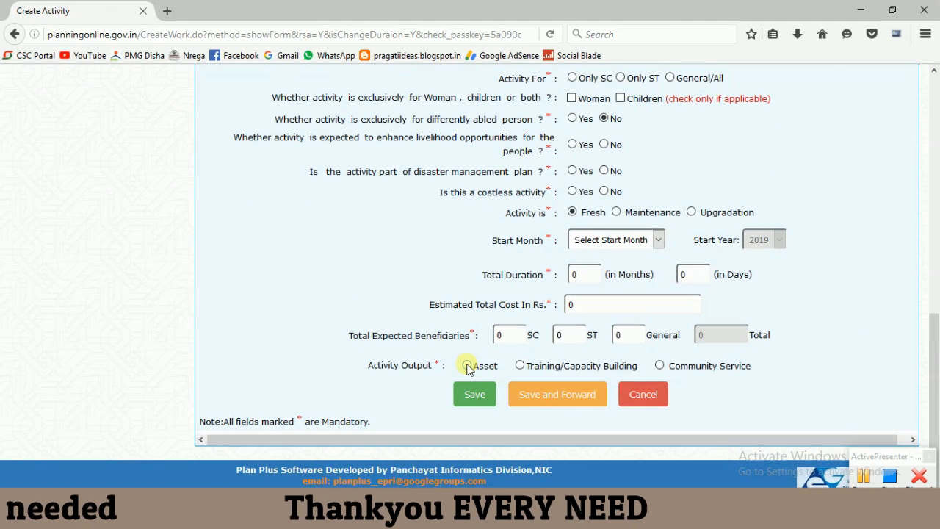
{"action": "scroll", "coordinate": [687, 300], "scroll_direction": "up", "scroll_amount": 8}
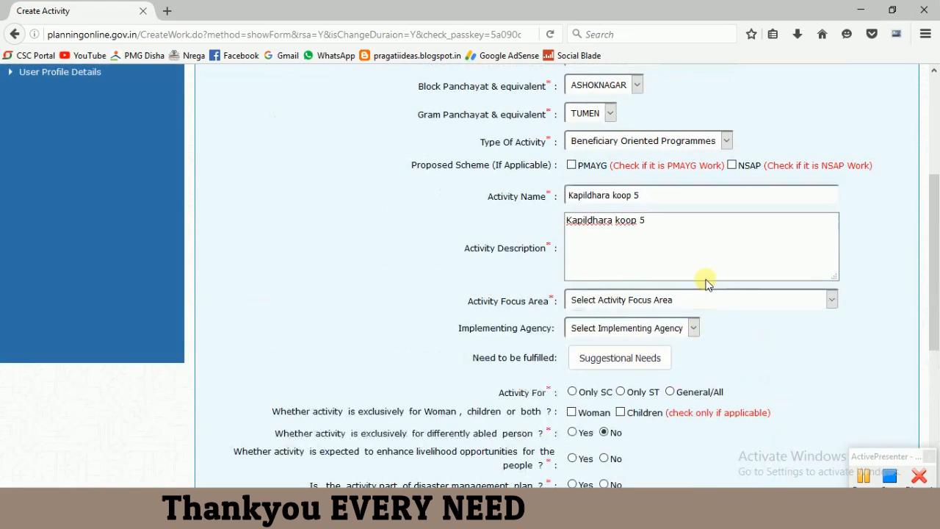
{"action": "scroll", "coordinate": [692, 287], "scroll_direction": "down", "scroll_amount": 2}
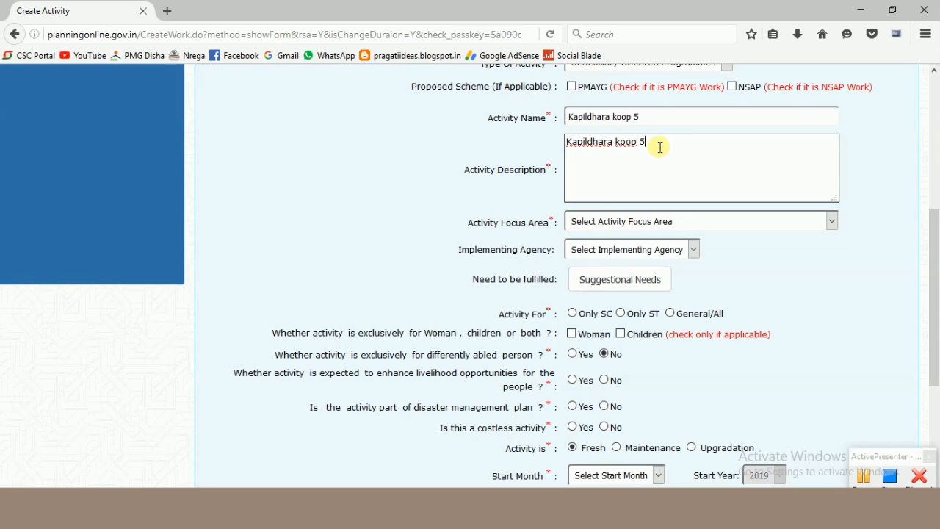
{"action": "scroll", "coordinate": [662, 159], "scroll_direction": "up", "scroll_amount": 3}
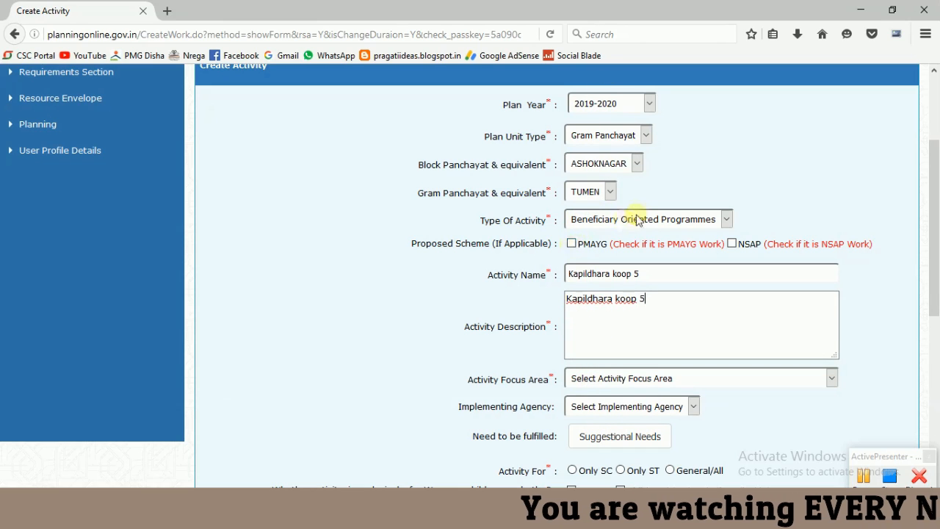
Mark the activity as PMAYG work and replace the activity name with "PMAYG 10"
{"action": "left_click", "coordinate": [570, 243]}
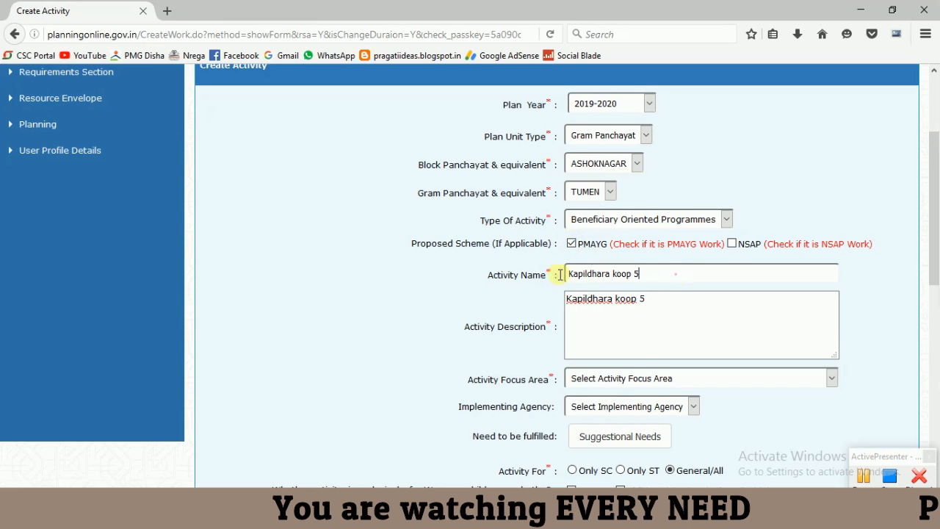
{"action": "triple_click", "coordinate": [675, 273]}
{"action": "type", "text": "P"}
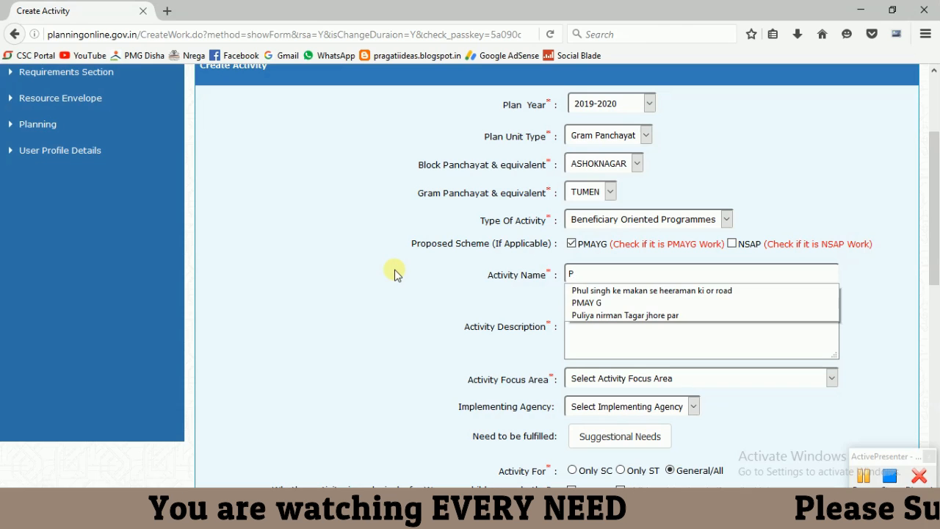
{"action": "key", "text": "BackSpace"}
{"action": "type", "text": "PMA"}
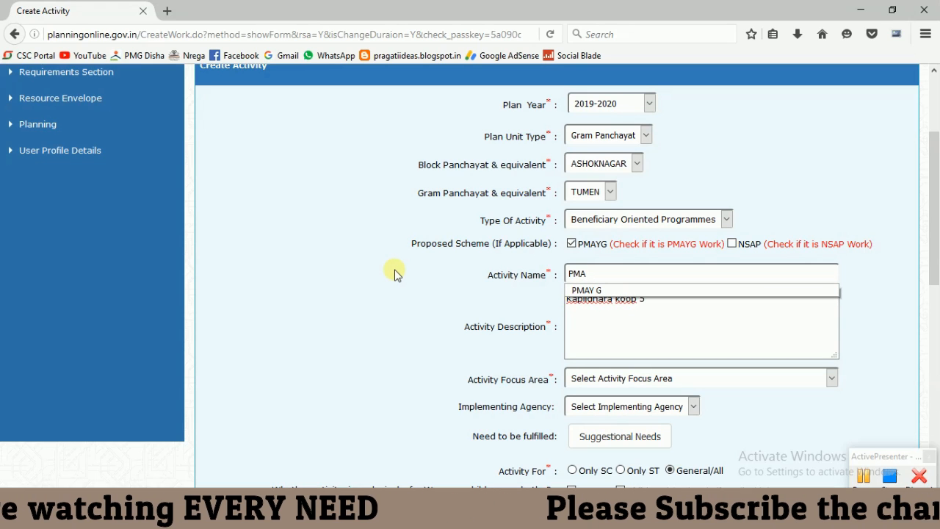
{"action": "type", "text": "YA"}
{"action": "key", "text": "BackSpace"}
{"action": "type", "text": "G"}
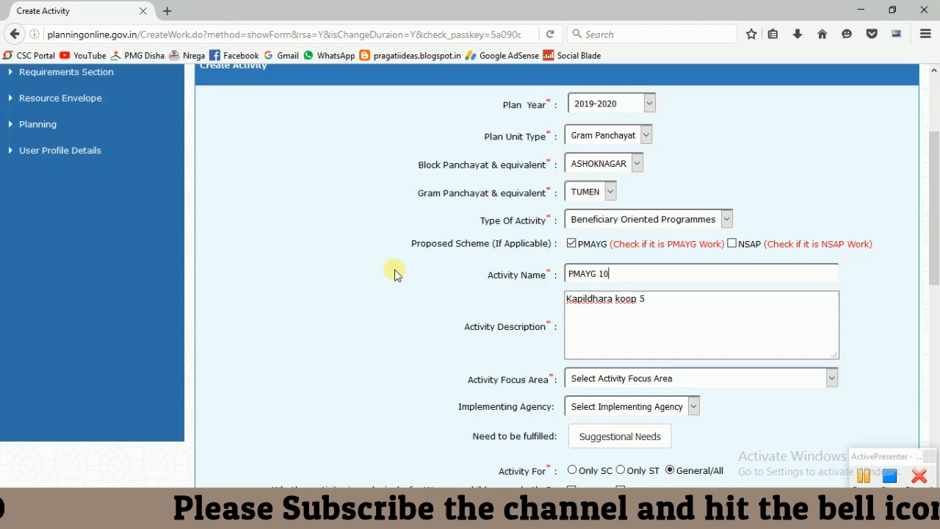
{"action": "type", "text": " 10"}
Replace the Activity Description text with a copy of the new activity name
{"action": "left_click_drag", "start_coordinate": [640, 272], "coordinate": [487, 269]}
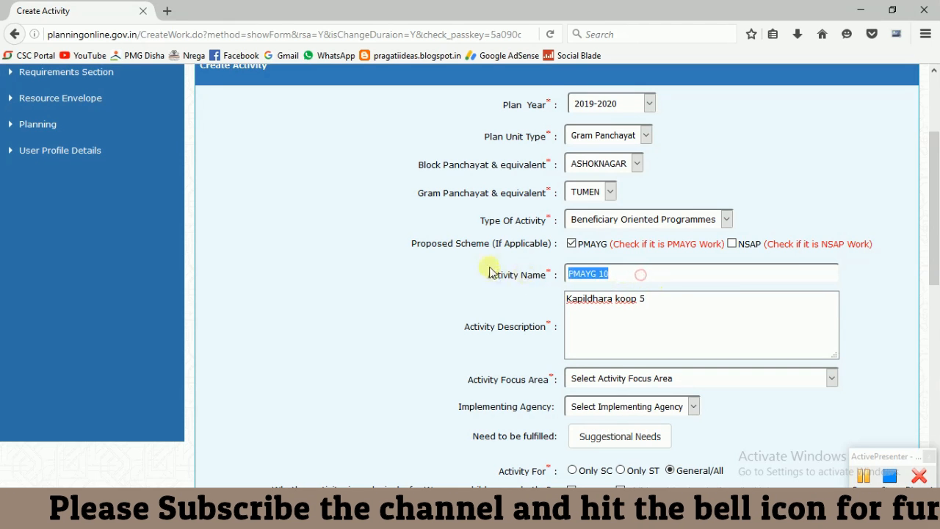
{"action": "left_click_drag", "start_coordinate": [719, 307], "coordinate": [302, 305]}
{"action": "key", "text": "ctrl+v"}
Set the activity focus area to Rural housing and the implementing agency to Gram Panchayat
{"action": "scroll", "coordinate": [315, 300], "scroll_direction": "down", "scroll_amount": 3}
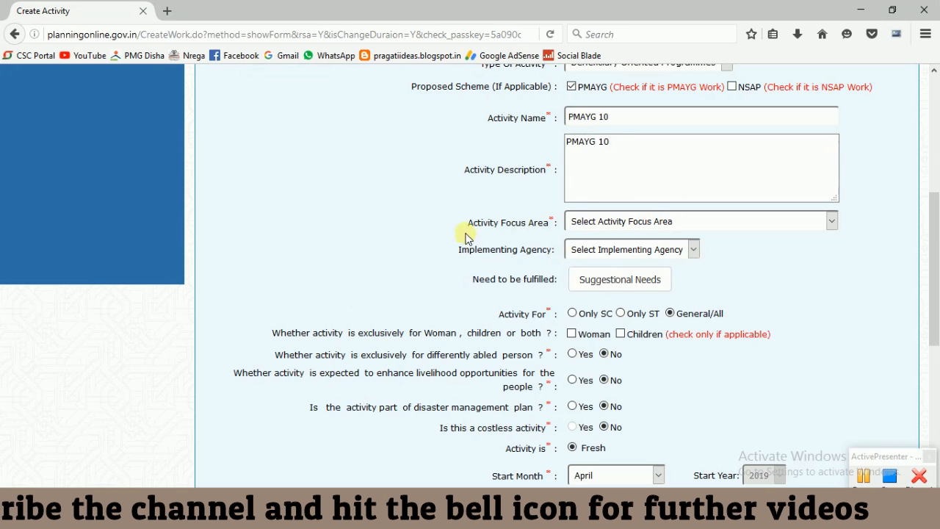
{"action": "left_click", "coordinate": [617, 224]}
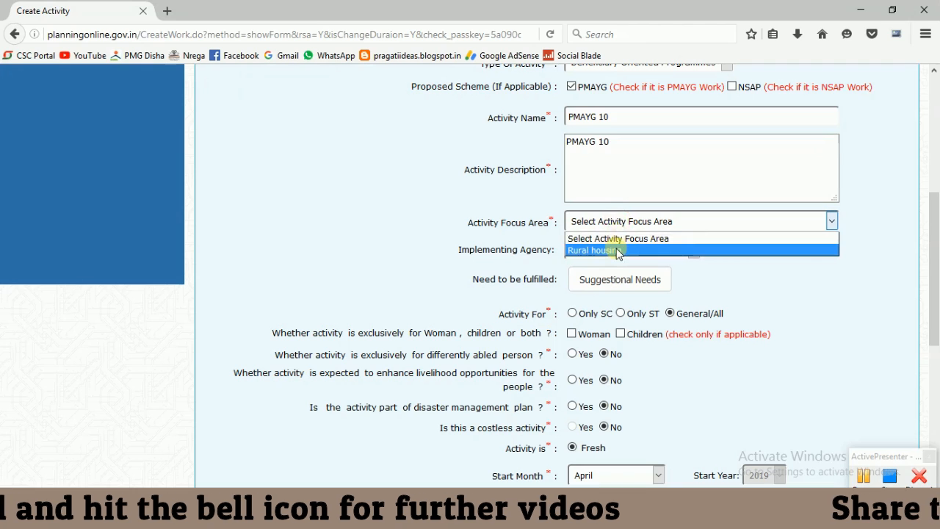
{"action": "left_click", "coordinate": [618, 251]}
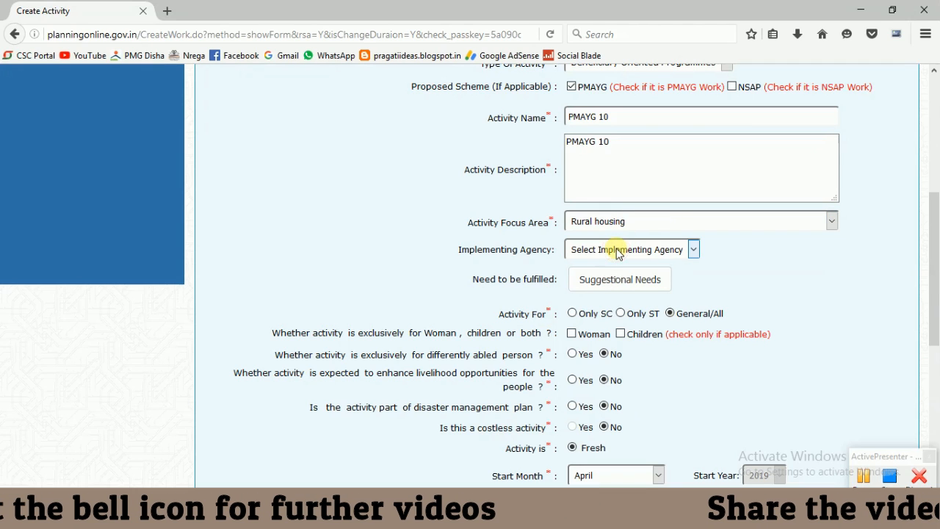
{"action": "left_click", "coordinate": [617, 251]}
{"action": "left_click", "coordinate": [614, 275]}
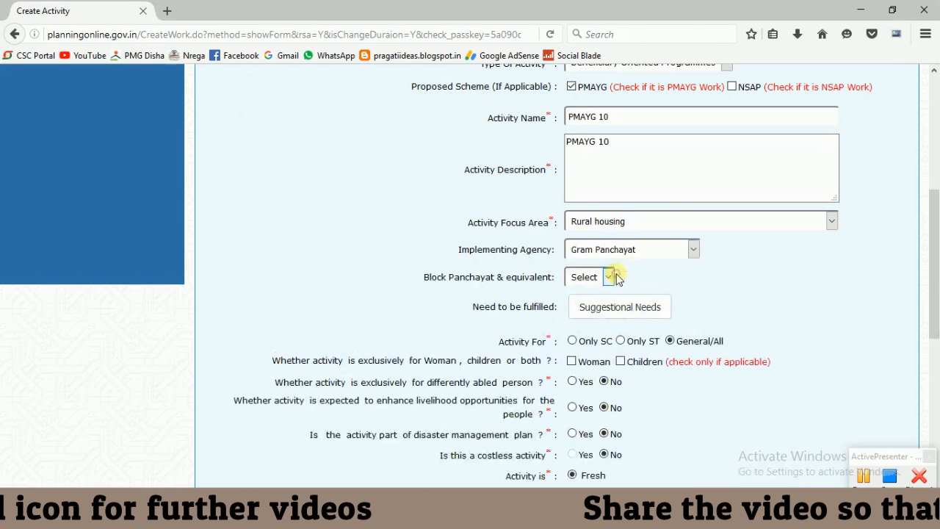
Choose ASHOKNAGAR as the implementing agency's block panchayat and TUMEN as its village panchayat
{"action": "scroll", "coordinate": [630, 255], "scroll_direction": "down", "scroll_amount": 4}
{"action": "left_click", "coordinate": [602, 120]}
{"action": "left_click", "coordinate": [589, 147]}
{"action": "left_click", "coordinate": [585, 149]}
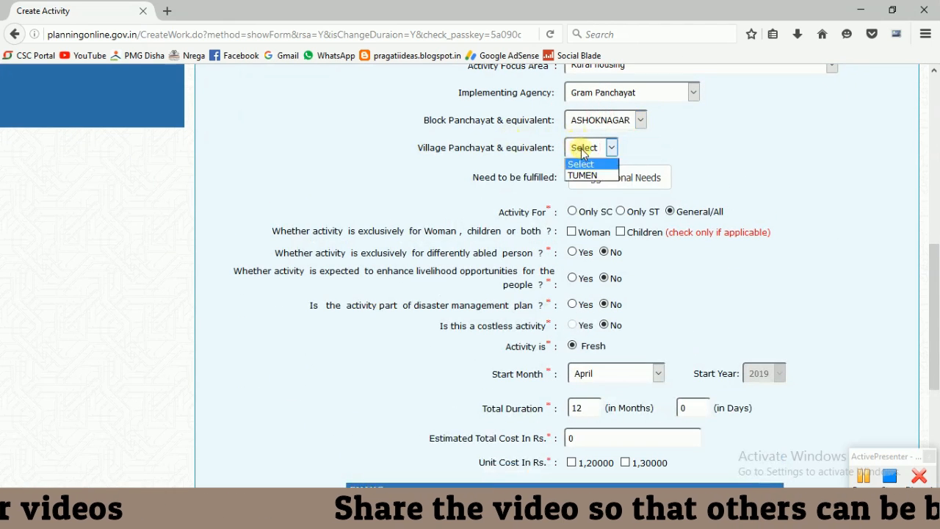
{"action": "left_click", "coordinate": [582, 175]}
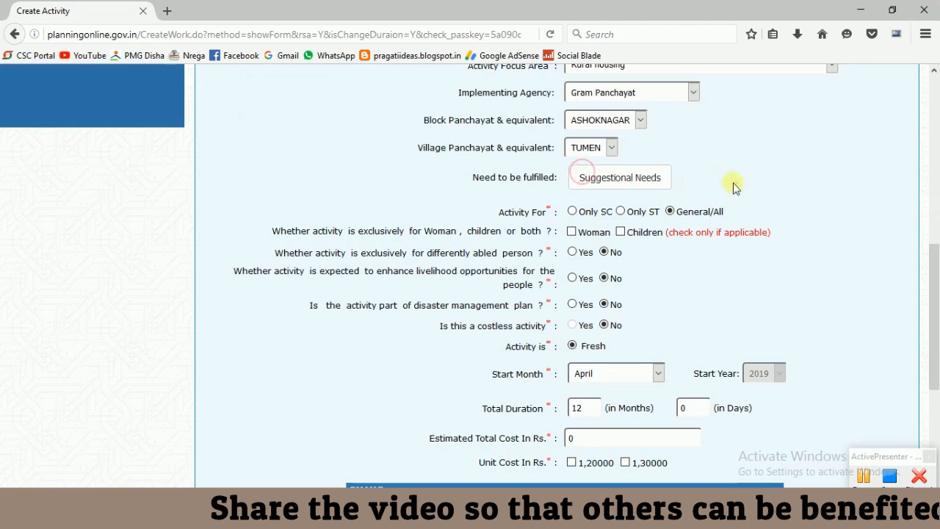
Set the activity's estimated total cost to Rs. 1200000
{"action": "scroll", "coordinate": [730, 183], "scroll_direction": "up", "scroll_amount": 2}
{"action": "scroll", "coordinate": [734, 235], "scroll_direction": "down", "scroll_amount": 3}
{"action": "scroll", "coordinate": [720, 287], "scroll_direction": "up", "scroll_amount": 2}
{"action": "scroll", "coordinate": [690, 297], "scroll_direction": "down", "scroll_amount": 1}
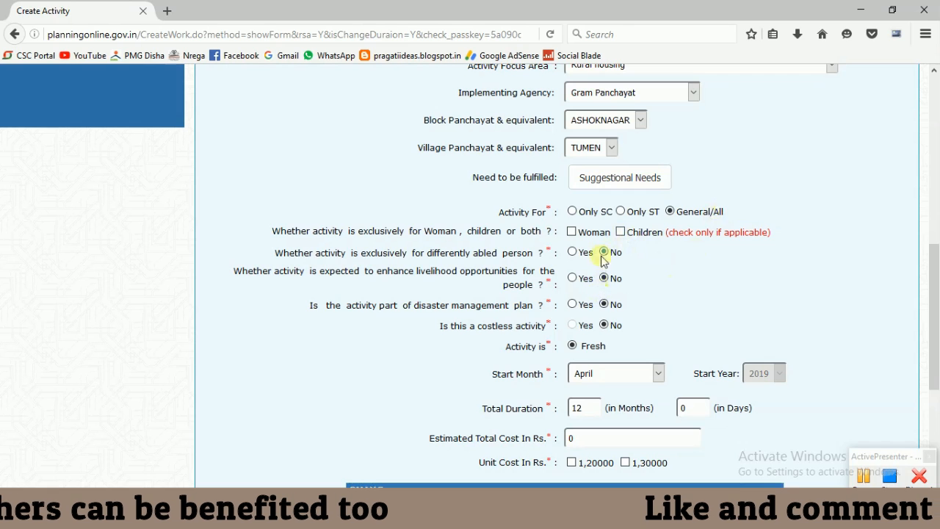
{"action": "scroll", "coordinate": [623, 299], "scroll_direction": "down", "scroll_amount": 1}
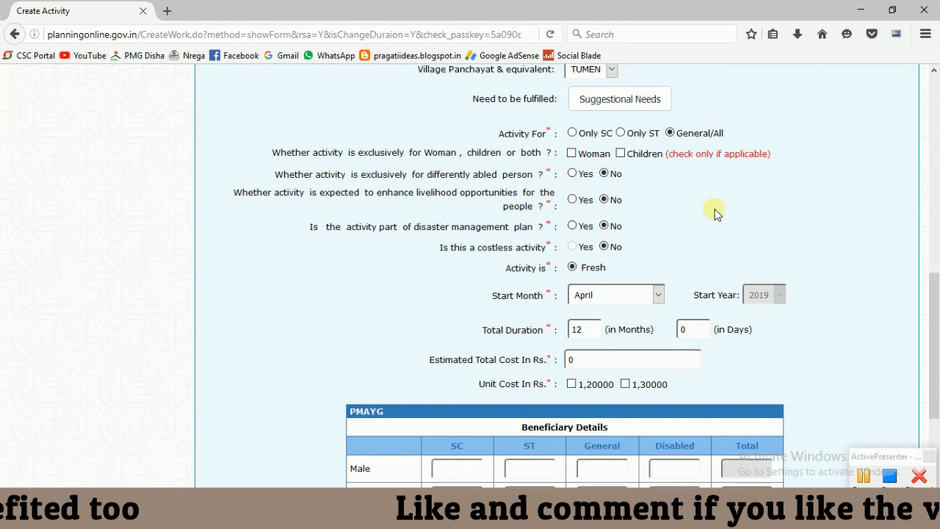
{"action": "scroll", "coordinate": [669, 242], "scroll_direction": "down", "scroll_amount": 1}
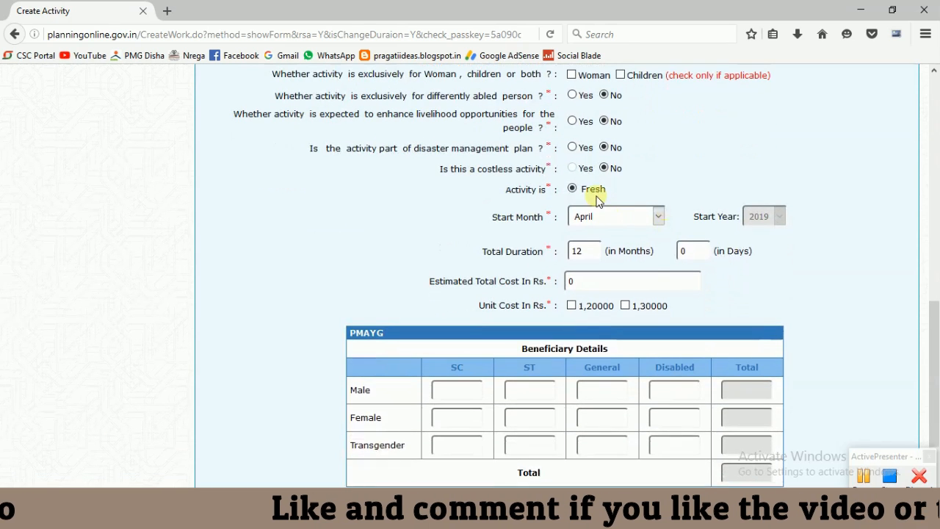
{"action": "scroll", "coordinate": [638, 220], "scroll_direction": "down", "scroll_amount": 2}
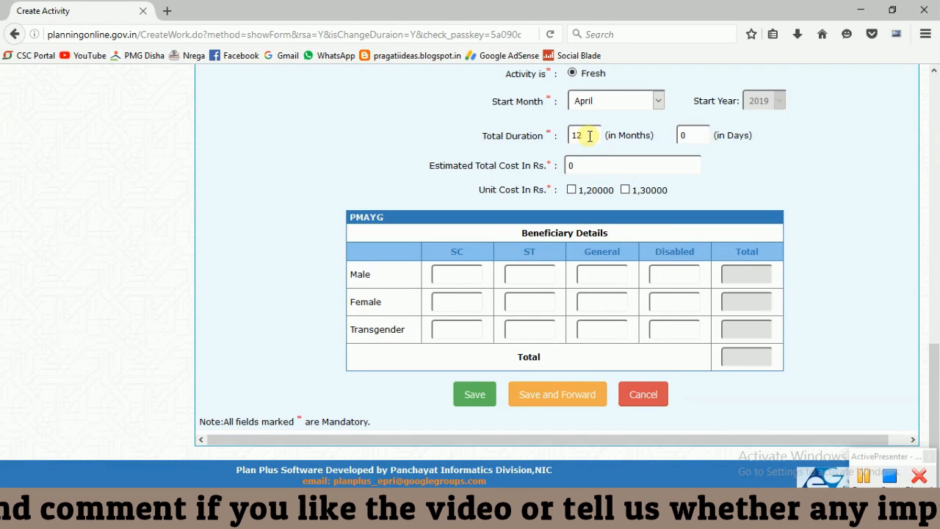
{"action": "left_click_drag", "start_coordinate": [585, 165], "coordinate": [447, 162]}
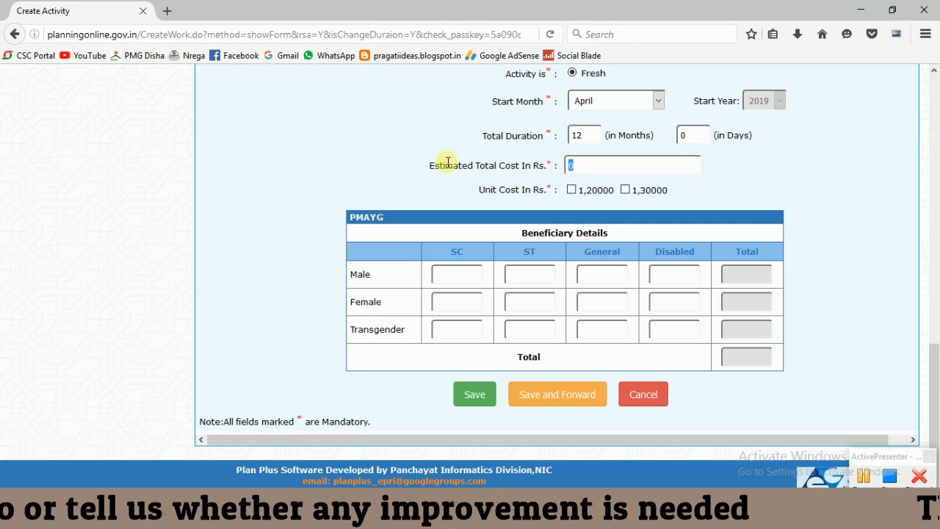
{"action": "type", "text": "1200000"}
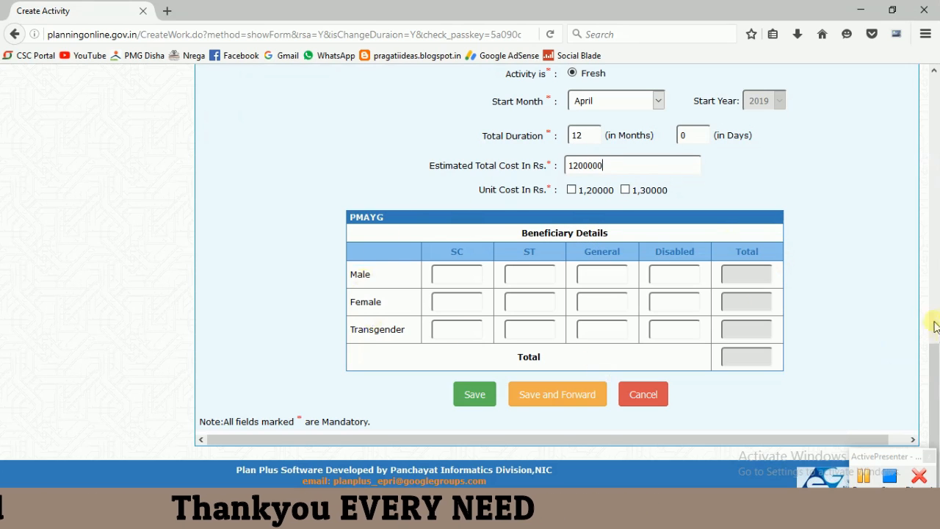
Fill in the PMAYG beneficiary counts for SC (2 male, 1 female) and ST (1 male, 1 female)
{"action": "left_click_drag", "start_coordinate": [516, 232], "coordinate": [601, 233]}
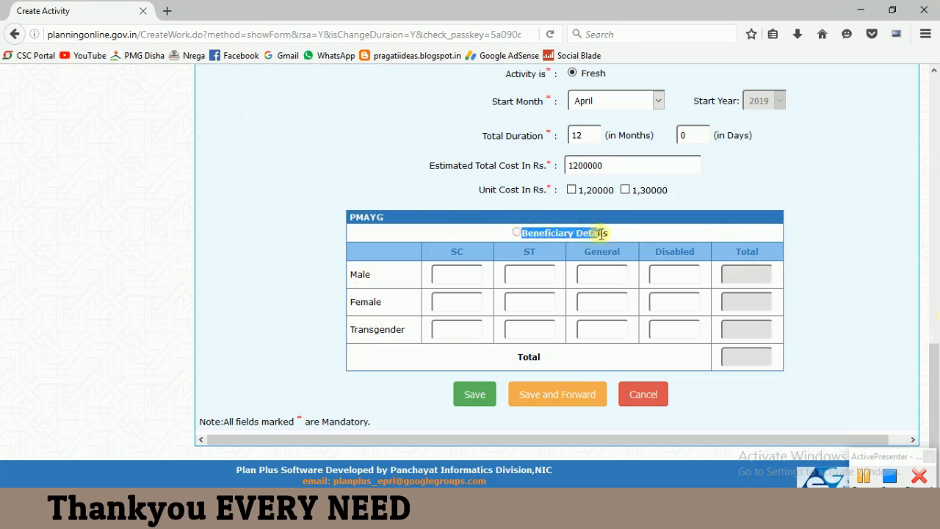
{"action": "left_click", "coordinate": [602, 233]}
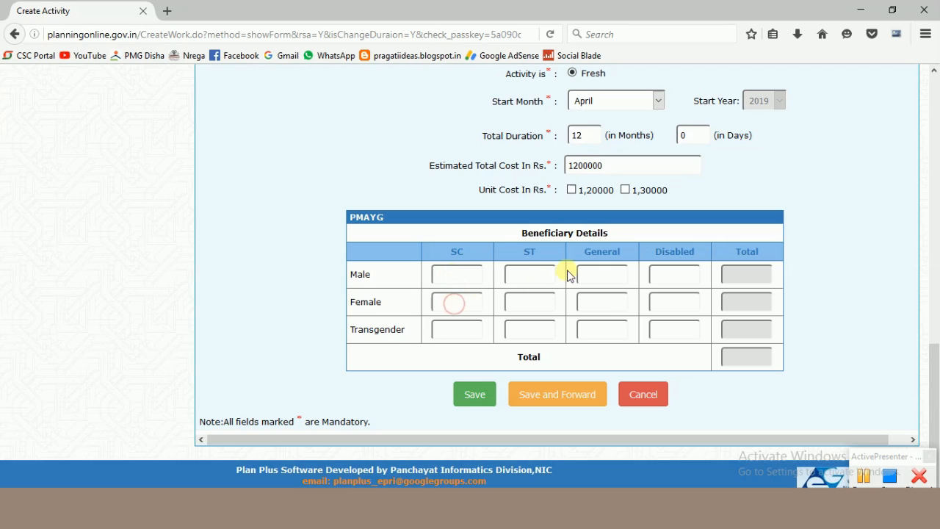
{"action": "left_click", "coordinate": [519, 299]}
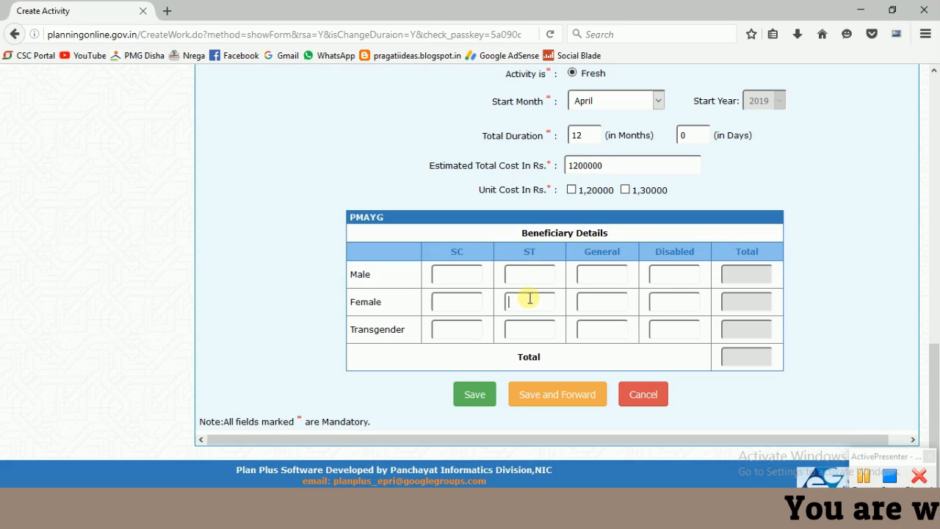
{"action": "left_click", "coordinate": [465, 274]}
{"action": "type", "text": "2"}
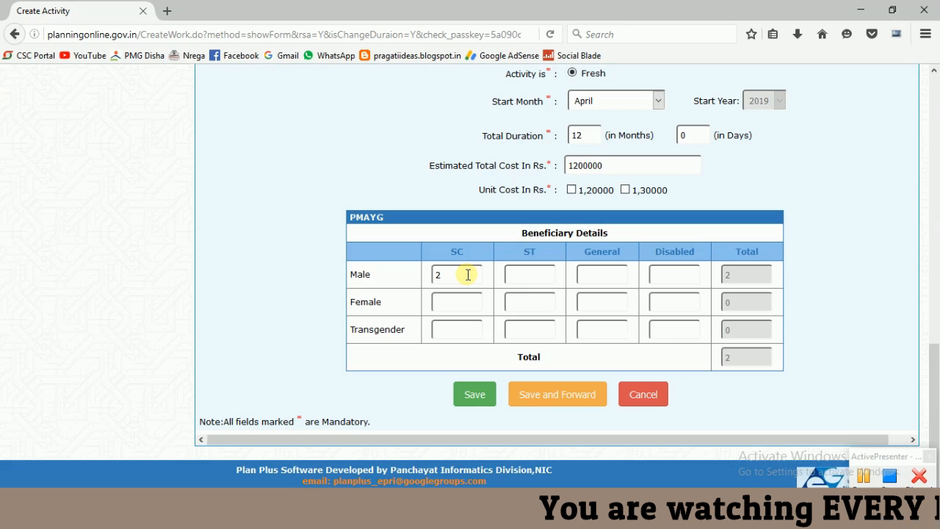
{"action": "left_click", "coordinate": [455, 303]}
{"action": "type", "text": "1"}
{"action": "left_click", "coordinate": [526, 269]}
{"action": "type", "text": "1"}
{"action": "left_click", "coordinate": [539, 302]}
{"action": "type", "text": "1"}
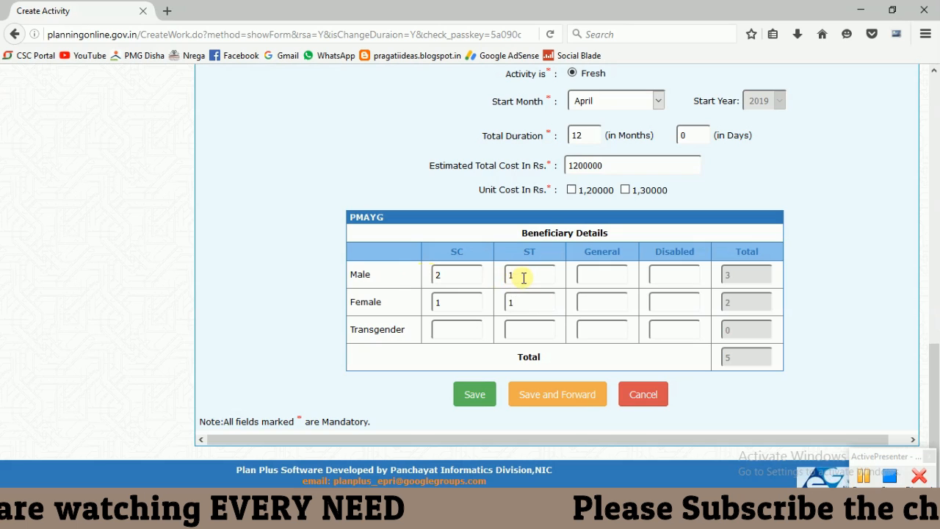
Enter 3 male and 2 female General beneficiaries, and 0 Disabled beneficiaries for both male and female
{"action": "left_click", "coordinate": [604, 277]}
{"action": "type", "text": "3"}
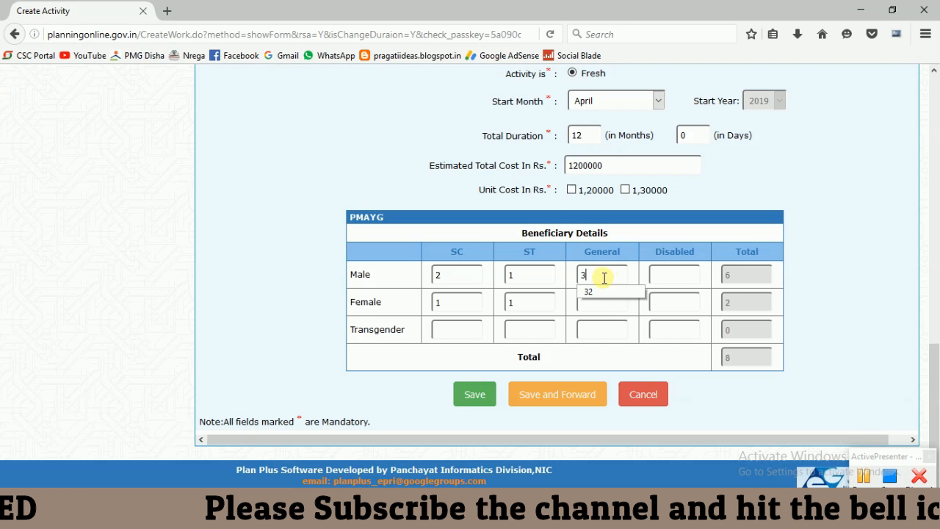
{"action": "left_click", "coordinate": [566, 252]}
{"action": "type", "text": "2"}
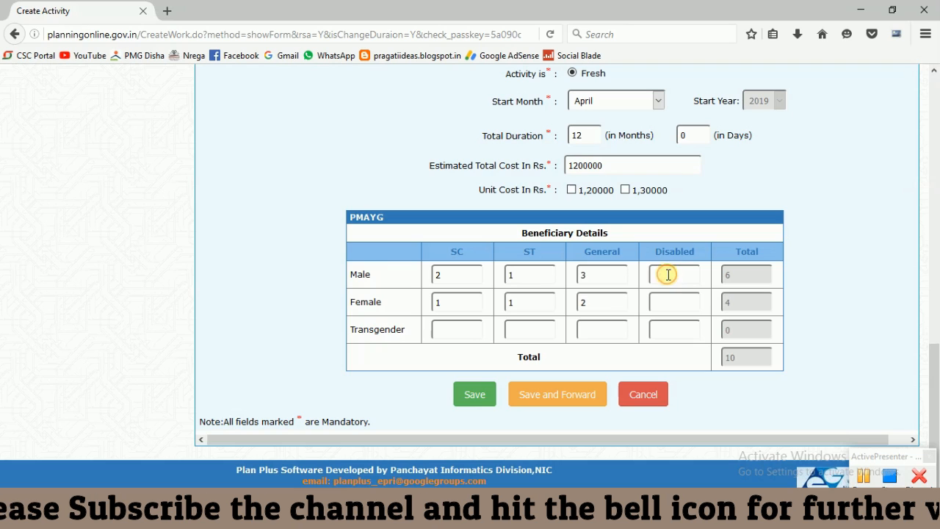
{"action": "type", "text": "0"}
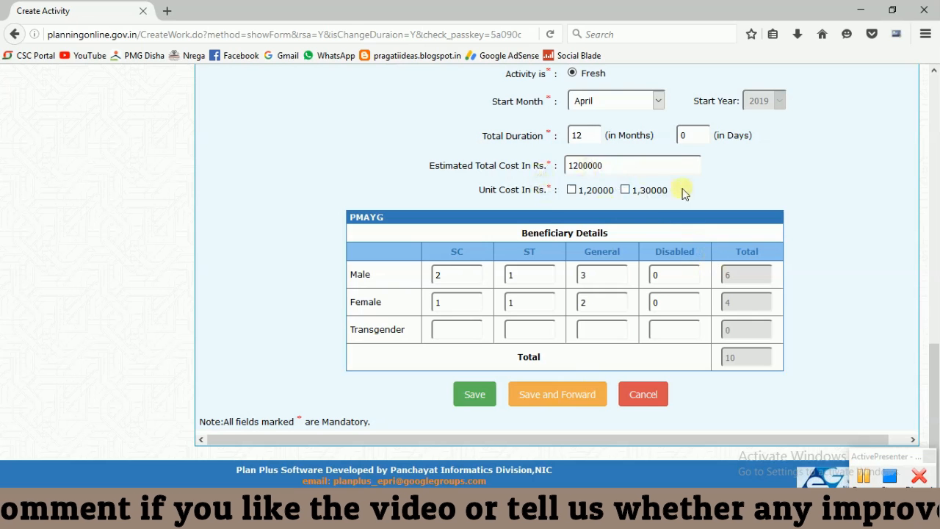
Select the 1,20000 unit cost, then save the PMAYG activity and forward it to the Planner
{"action": "scroll", "coordinate": [618, 204], "scroll_direction": "up", "scroll_amount": 2}
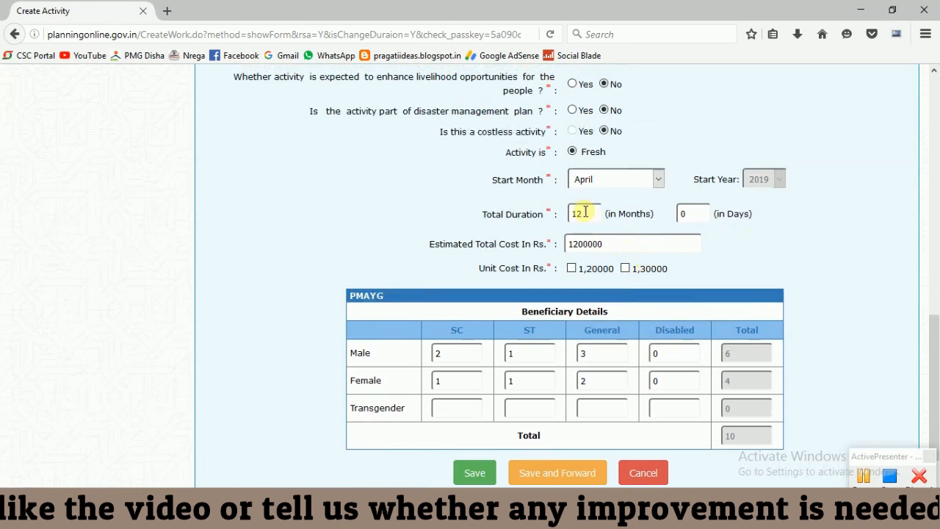
{"action": "scroll", "coordinate": [609, 268], "scroll_direction": "down", "scroll_amount": 2}
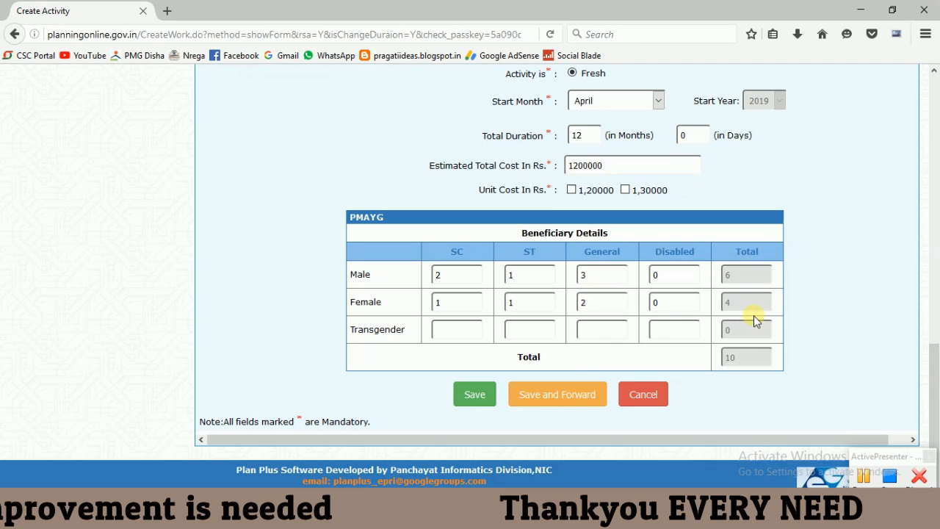
{"action": "left_click", "coordinate": [550, 400]}
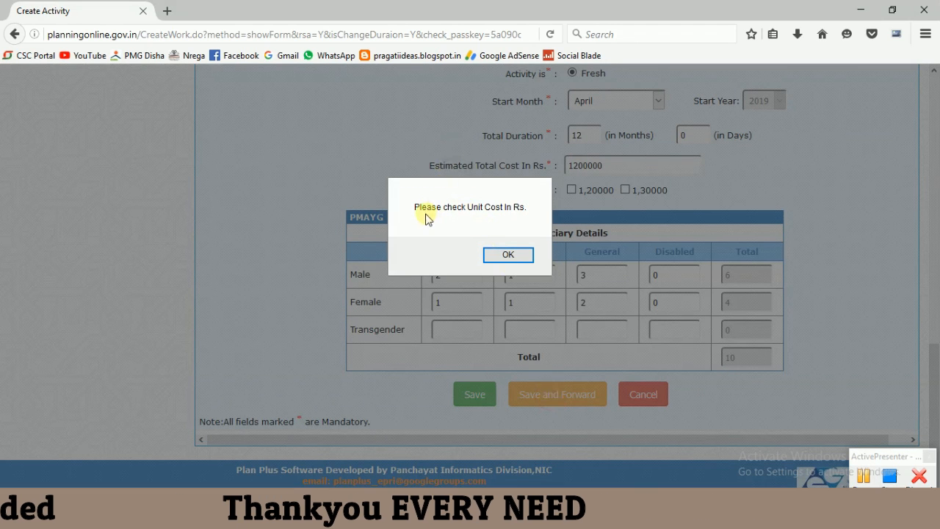
{"action": "left_click", "coordinate": [492, 258]}
{"action": "left_click", "coordinate": [572, 190]}
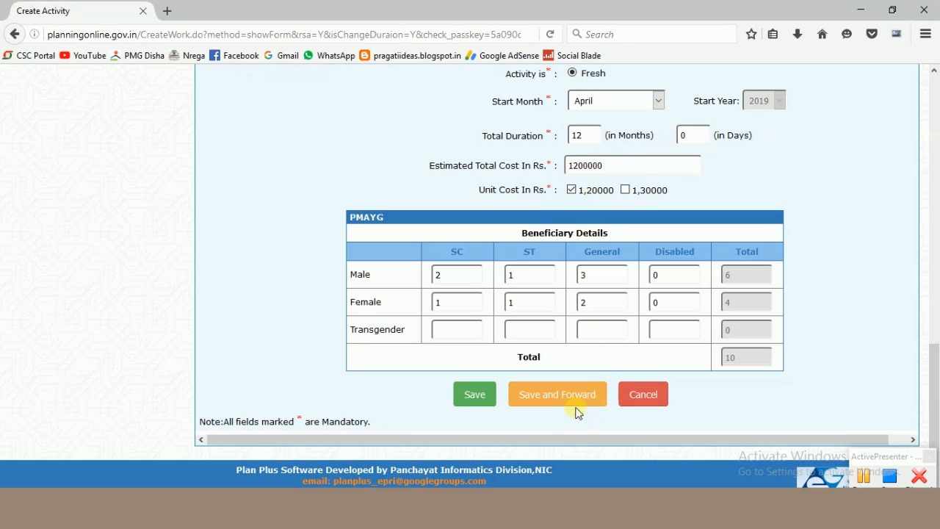
{"action": "left_click", "coordinate": [551, 397]}
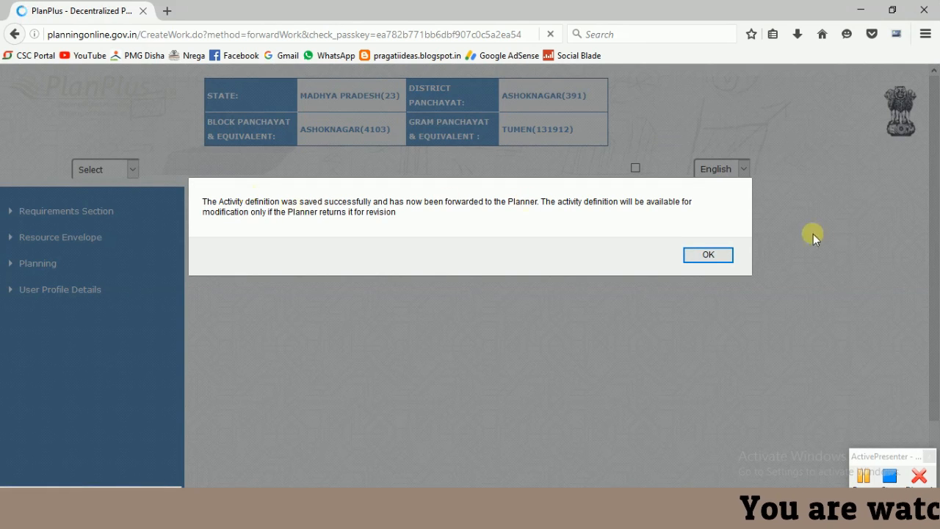
{"action": "left_click", "coordinate": [709, 255]}
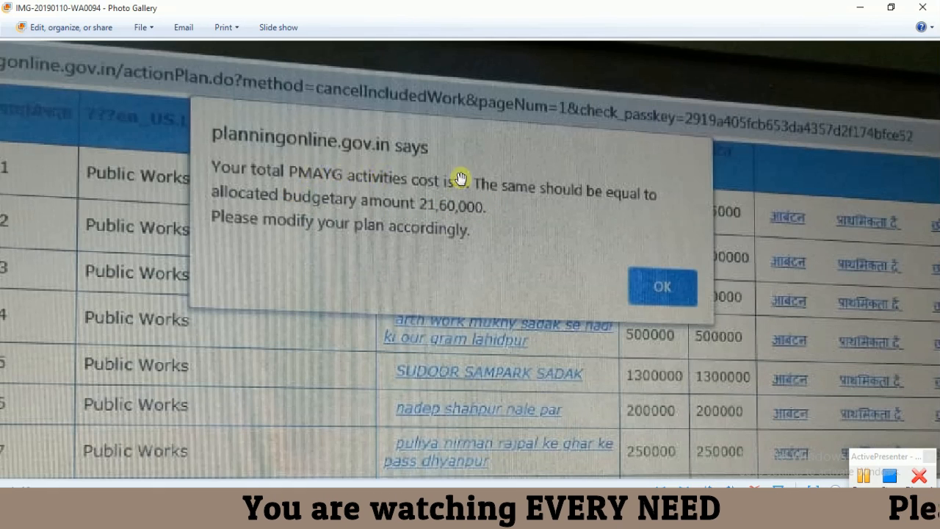
Switch back to the Firefox browser and look through the Requirements Section, Resource Envelope and Planning options
{"action": "left_click", "coordinate": [464, 517]}
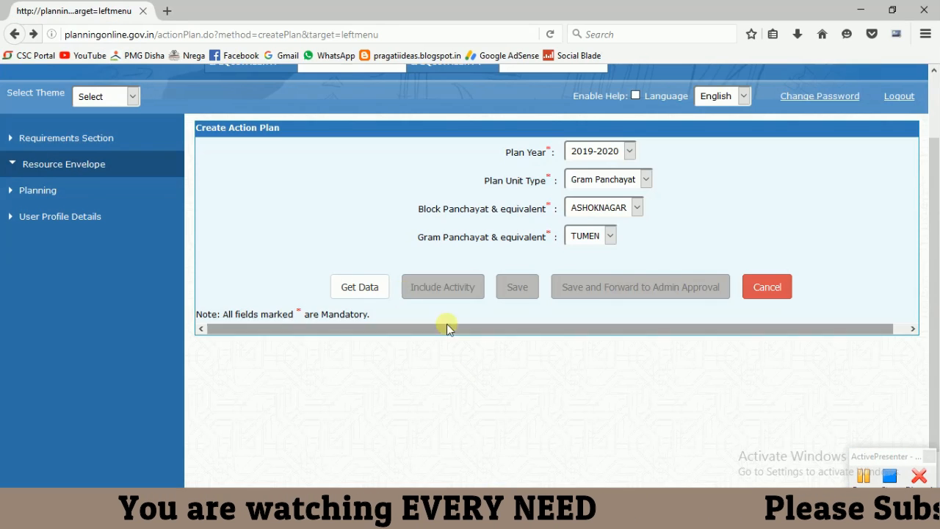
{"action": "left_click", "coordinate": [64, 140]}
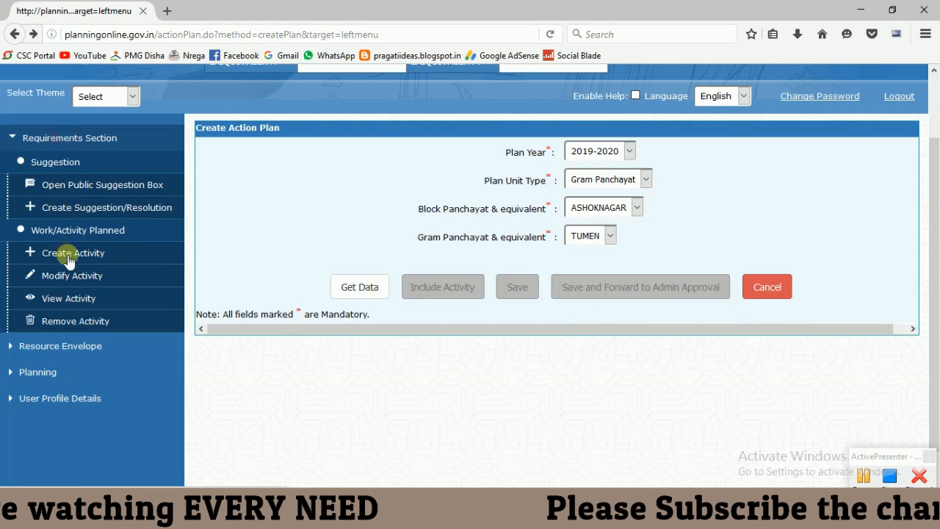
{"action": "left_click", "coordinate": [74, 137]}
{"action": "left_click", "coordinate": [62, 164]}
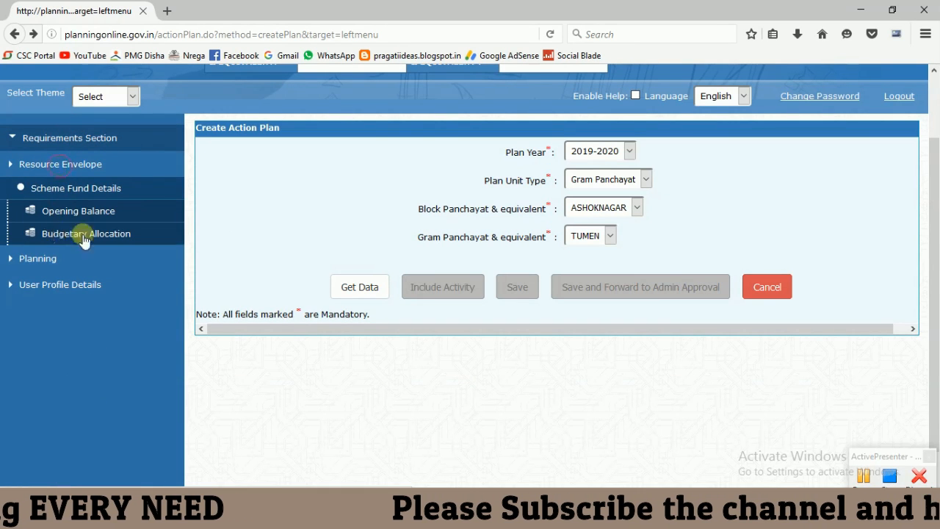
{"action": "left_click", "coordinate": [34, 258]}
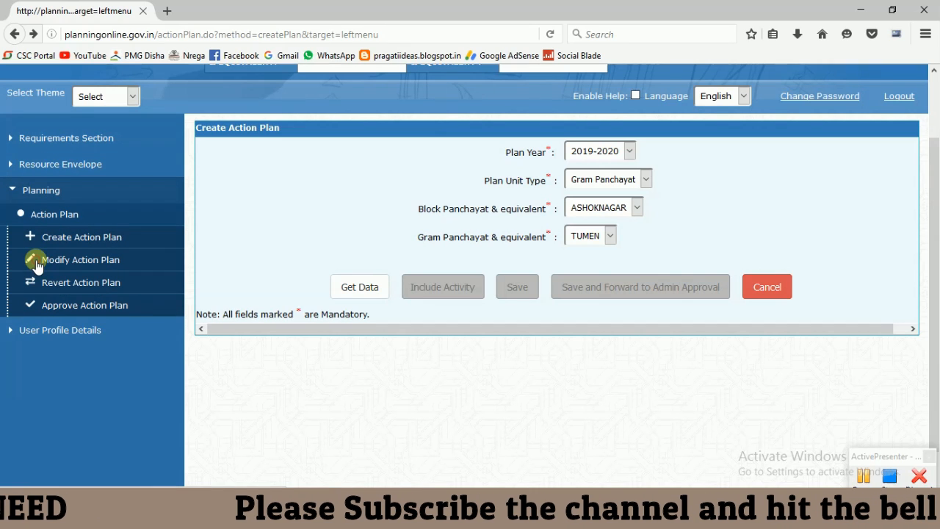
Open the action plan creation form and load the 2019-2020 activities for Gram Panchayat TUMEN, acknowledging the notices
{"action": "left_click", "coordinate": [79, 239]}
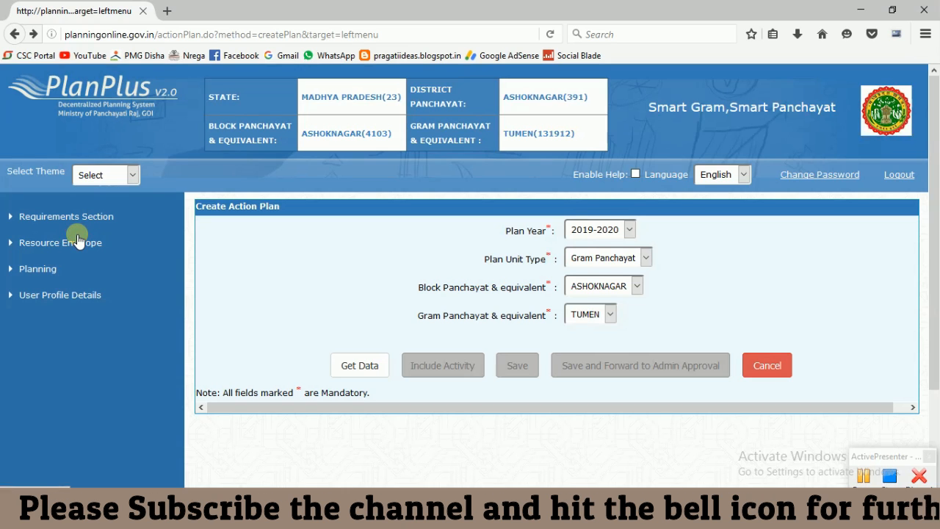
{"action": "left_click", "coordinate": [359, 366]}
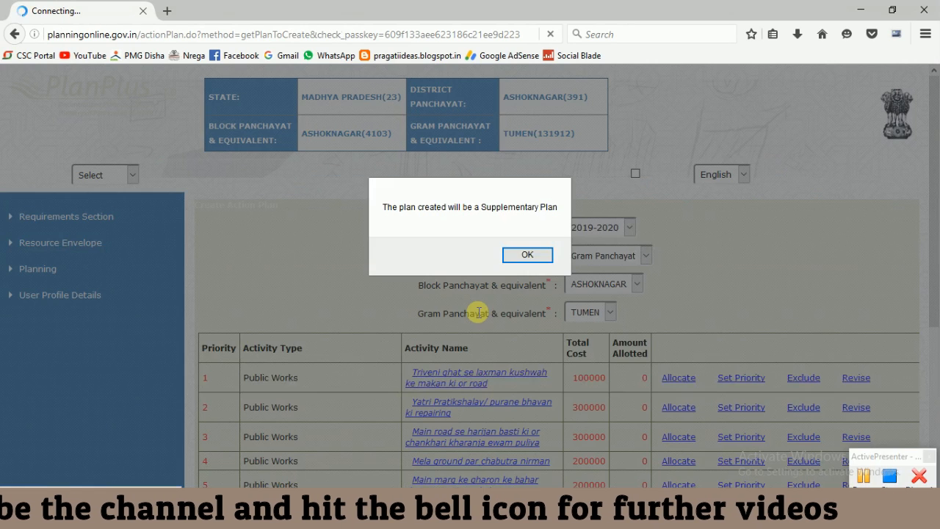
{"action": "left_click", "coordinate": [538, 253]}
{"action": "left_click", "coordinate": [661, 254]}
{"action": "scroll", "coordinate": [428, 300], "scroll_direction": "down", "scroll_amount": 6}
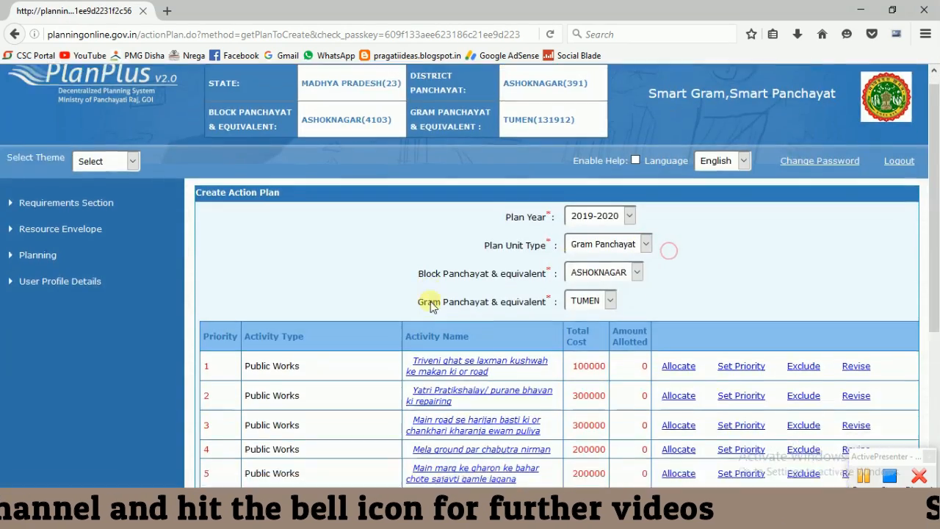
{"action": "scroll", "coordinate": [590, 235], "scroll_direction": "up", "scroll_amount": 2}
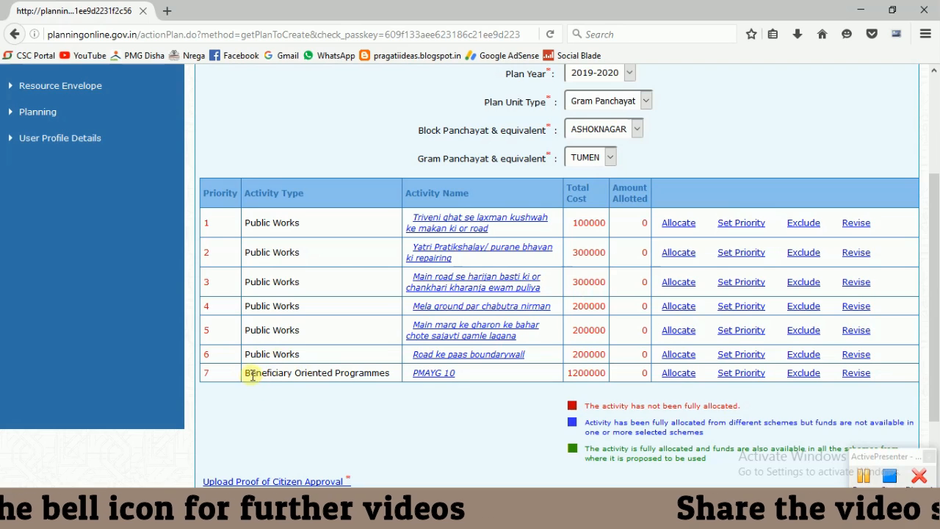
Check the activity type of the PMAYG 10 entry in the action plan's activity list
{"action": "left_click_drag", "start_coordinate": [247, 373], "coordinate": [392, 373]}
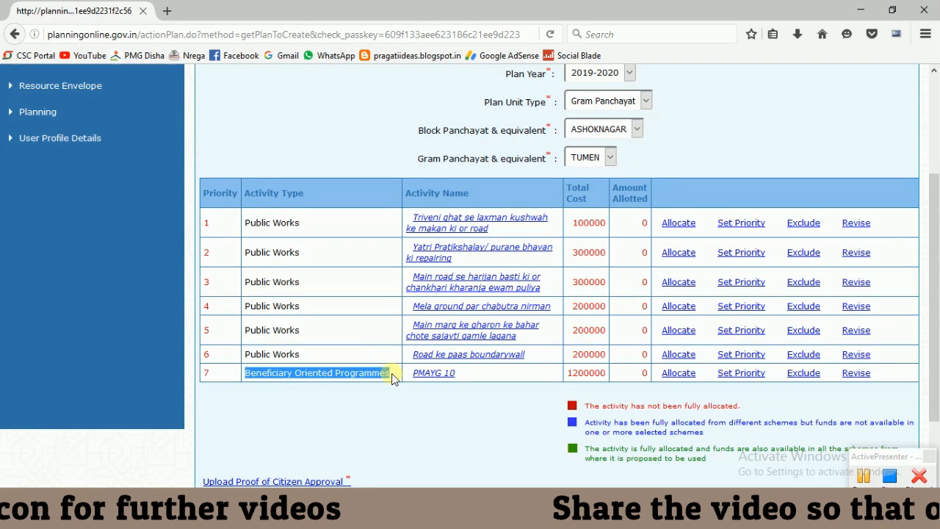
{"action": "left_click", "coordinate": [365, 373]}
{"action": "left_click_drag", "start_coordinate": [247, 373], "coordinate": [386, 374]}
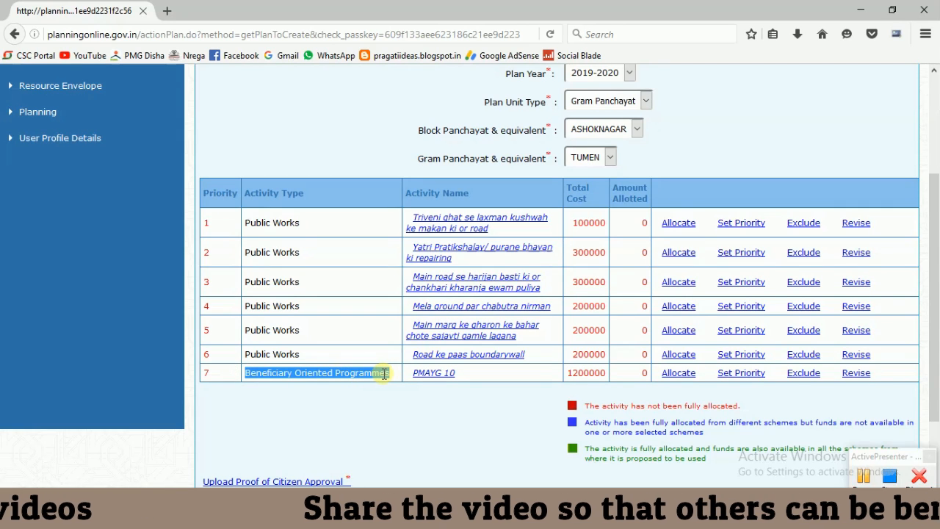
{"action": "left_click", "coordinate": [386, 373]}
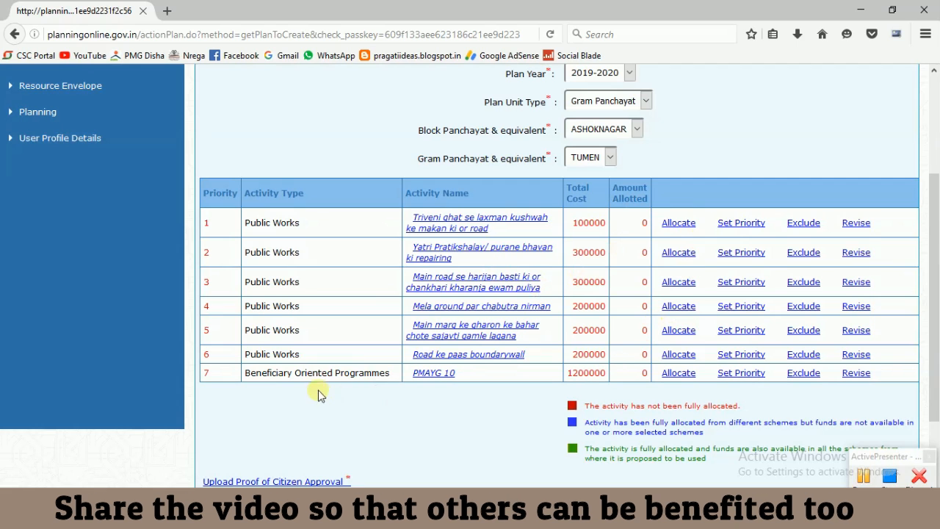
{"action": "left_click_drag", "start_coordinate": [258, 373], "coordinate": [358, 373]}
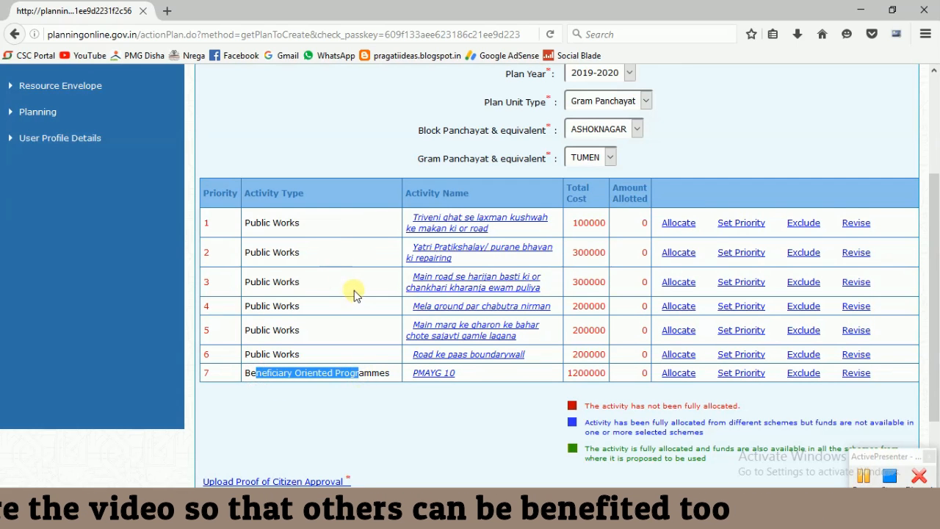
View the earlier activities available for inclusion in the plan, and return to the action plan without including any
{"action": "scroll", "coordinate": [434, 380], "scroll_direction": "down", "scroll_amount": 3}
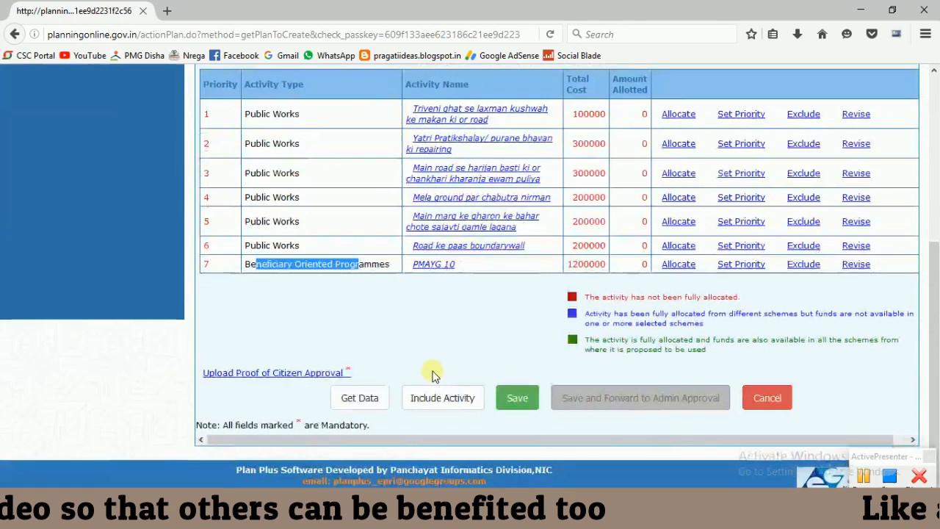
{"action": "left_click", "coordinate": [441, 401]}
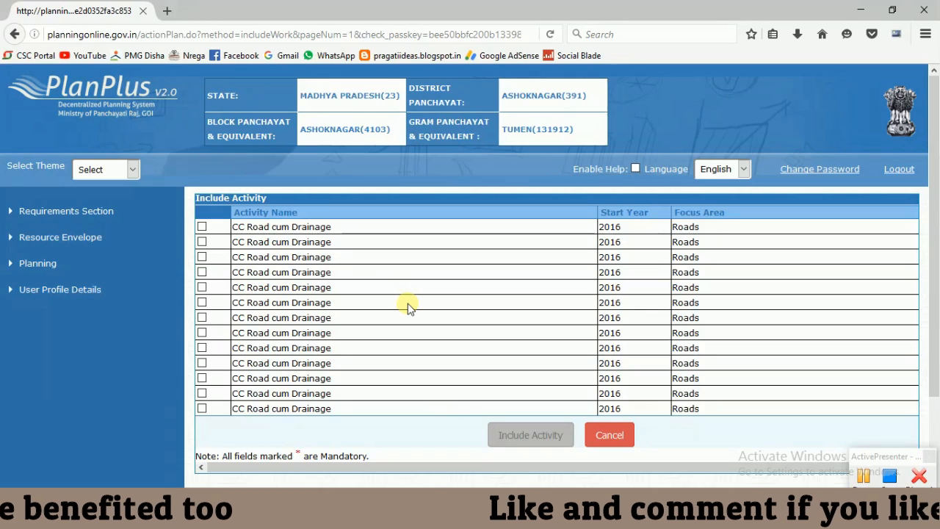
{"action": "left_click", "coordinate": [609, 434]}
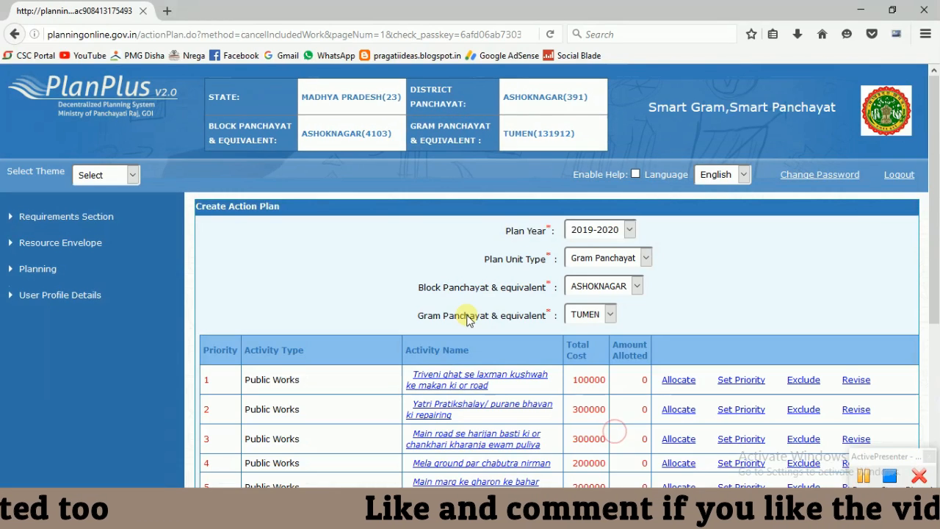
Mark the last CC Road cum Drainage activity from 2016 for inclusion, acknowledge the notice, and cancel the inclusion
{"action": "scroll", "coordinate": [441, 298], "scroll_direction": "down", "scroll_amount": 5}
{"action": "scroll", "coordinate": [441, 297], "scroll_direction": "up", "scroll_amount": 2}
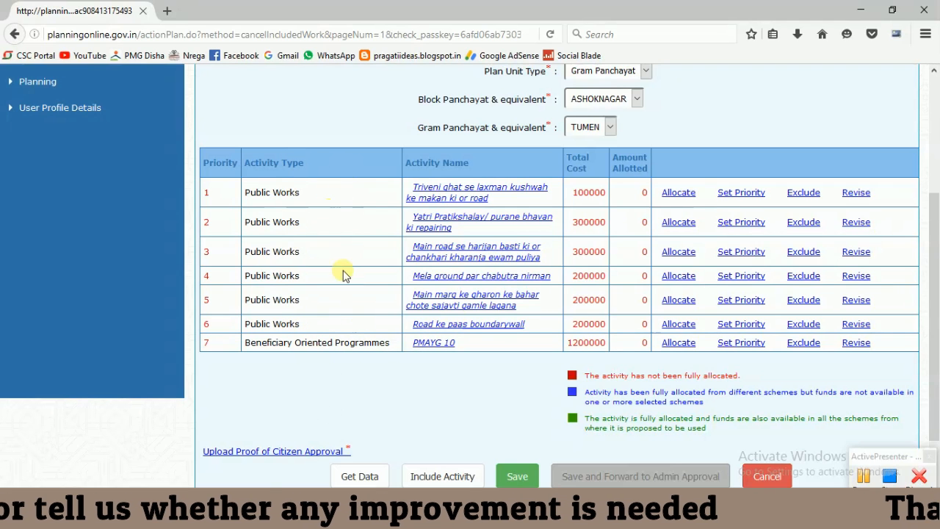
{"action": "scroll", "coordinate": [350, 213], "scroll_direction": "down", "scroll_amount": 2}
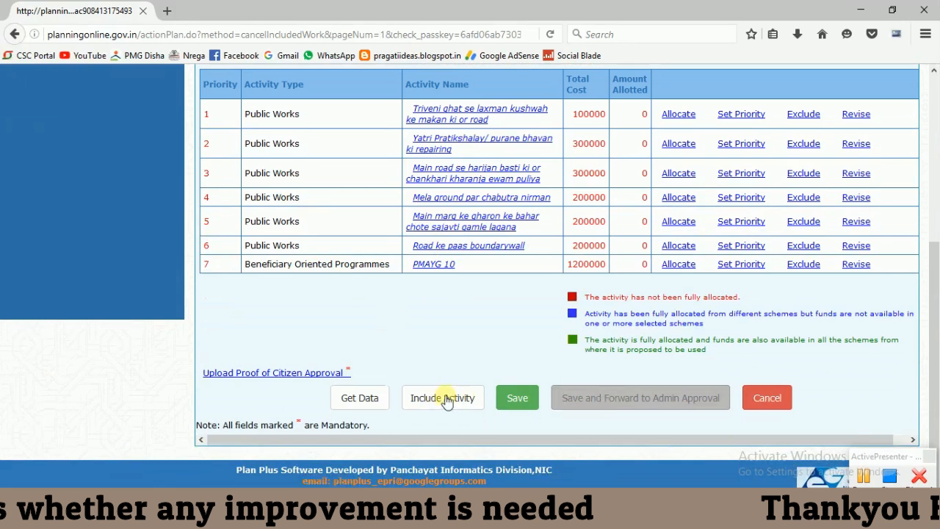
{"action": "left_click", "coordinate": [439, 398]}
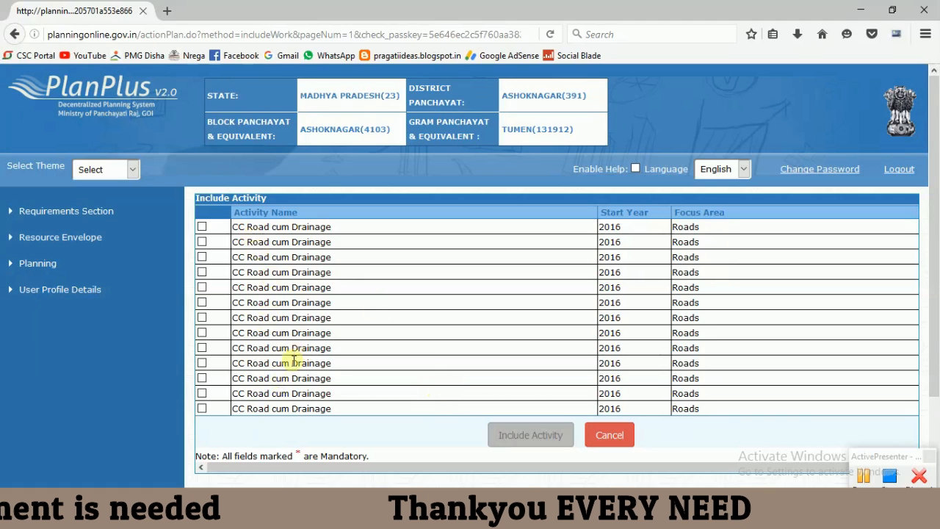
{"action": "left_click", "coordinate": [202, 409]}
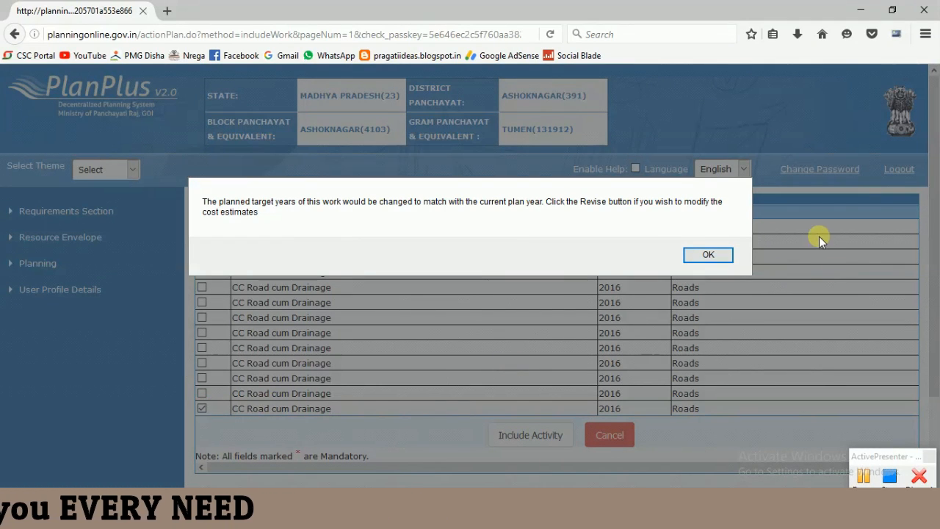
{"action": "left_click", "coordinate": [708, 254]}
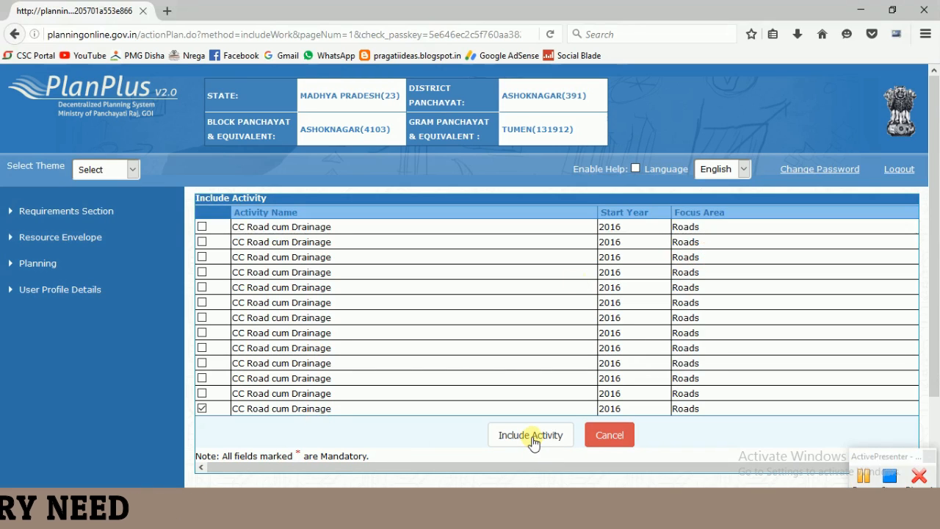
{"action": "scroll", "coordinate": [500, 395], "scroll_direction": "down", "scroll_amount": 2}
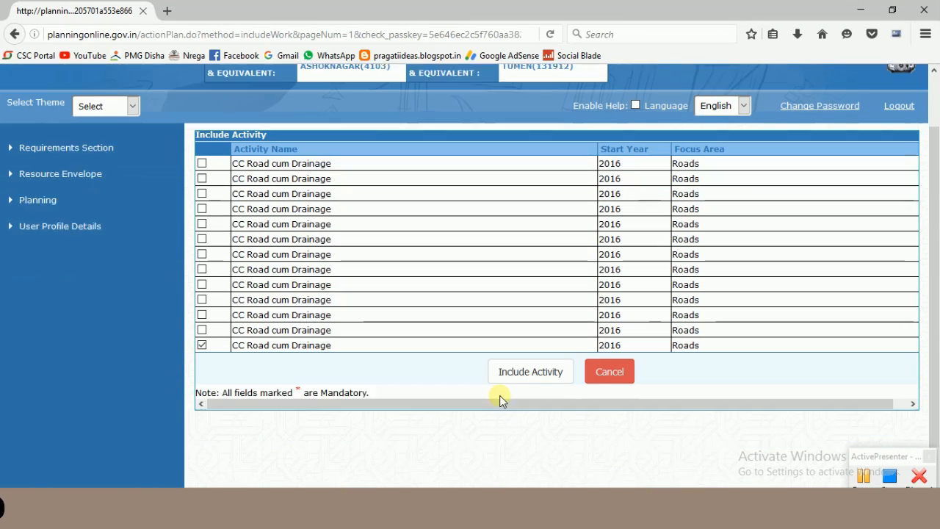
{"action": "left_click", "coordinate": [613, 371]}
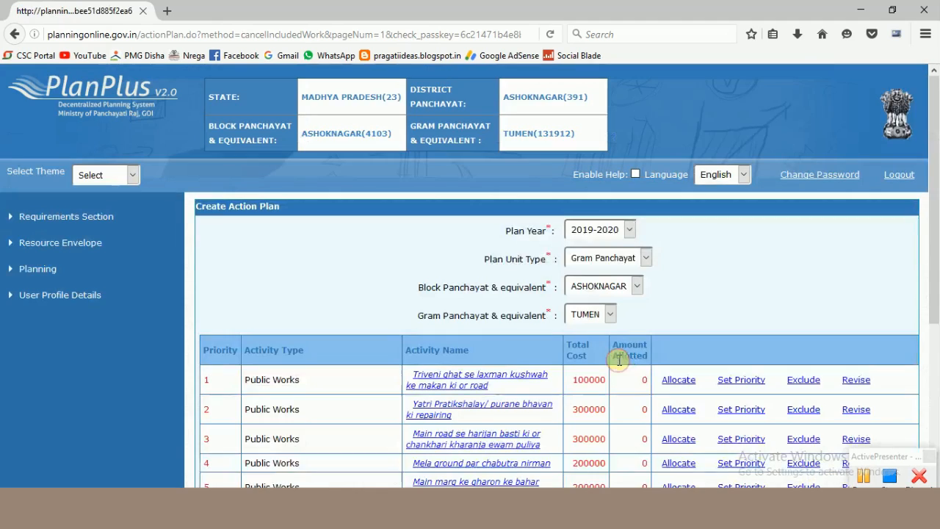
Examine the scheme fund allocation form for the priority 1 Triveni ghat road activity, and leave it without allocating funds
{"action": "scroll", "coordinate": [610, 359], "scroll_direction": "down", "scroll_amount": 4}
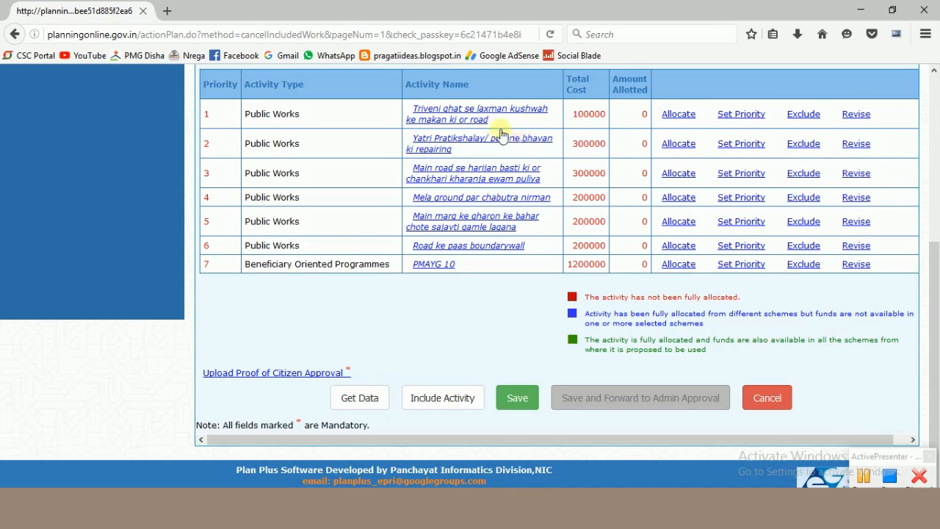
{"action": "left_click", "coordinate": [677, 116]}
{"action": "scroll", "coordinate": [707, 343], "scroll_direction": "down", "scroll_amount": 3}
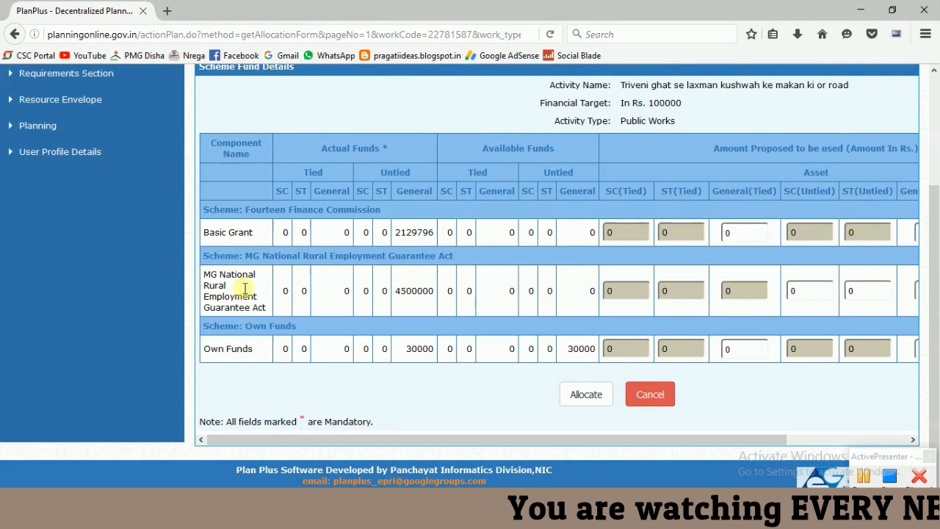
{"action": "left_click", "coordinate": [650, 396]}
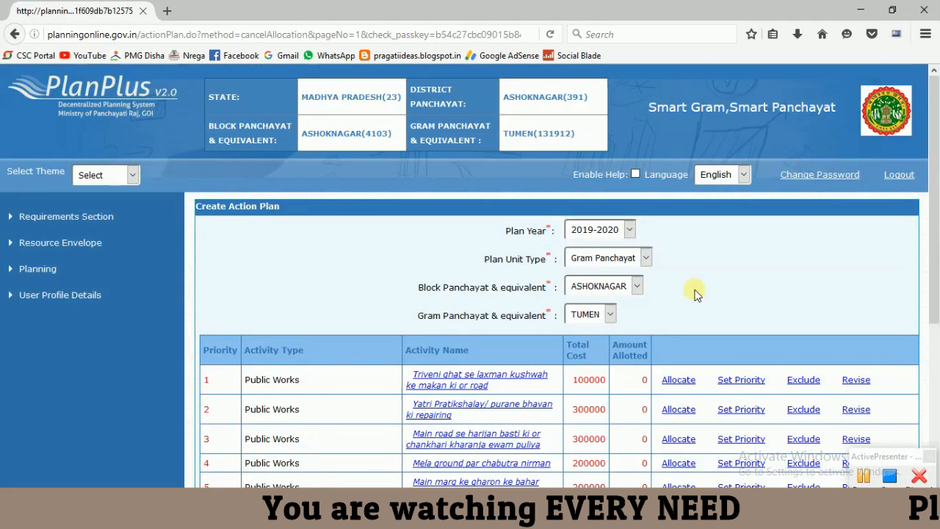
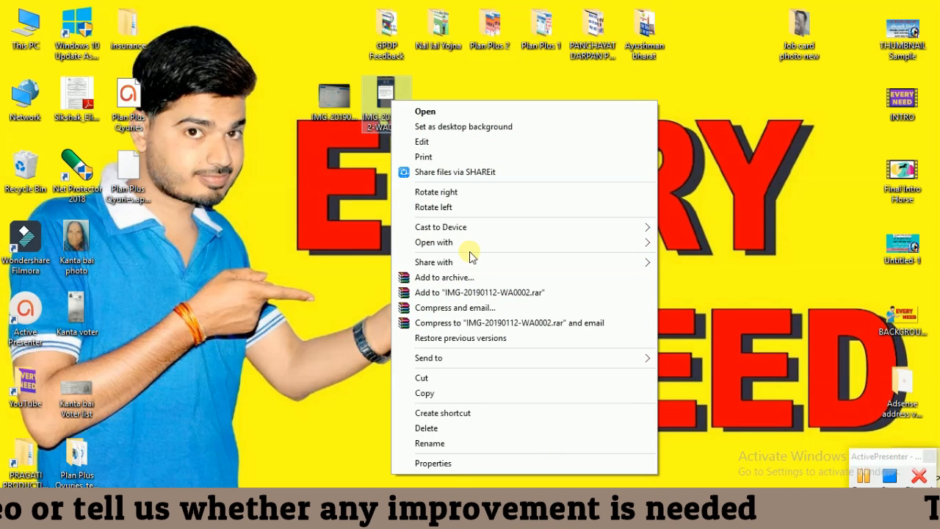
Open the desktop image IMG-20190112-WA0002 in Photo Gallery and read the total plan cost message it shows
{"action": "mouse_move", "coordinate": [470, 243]}
{"action": "left_click", "coordinate": [725, 293]}
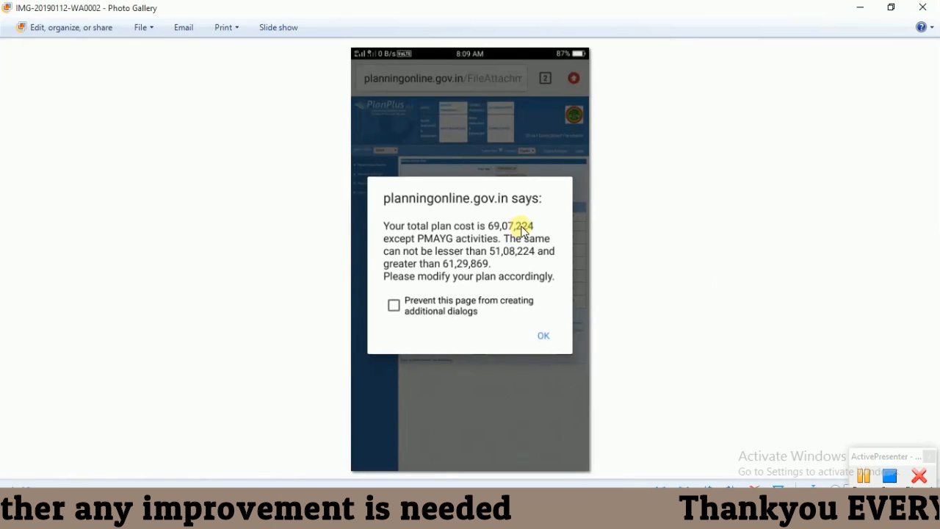
{"action": "scroll", "coordinate": [504, 227], "scroll_direction": "up", "scroll_amount": 1}
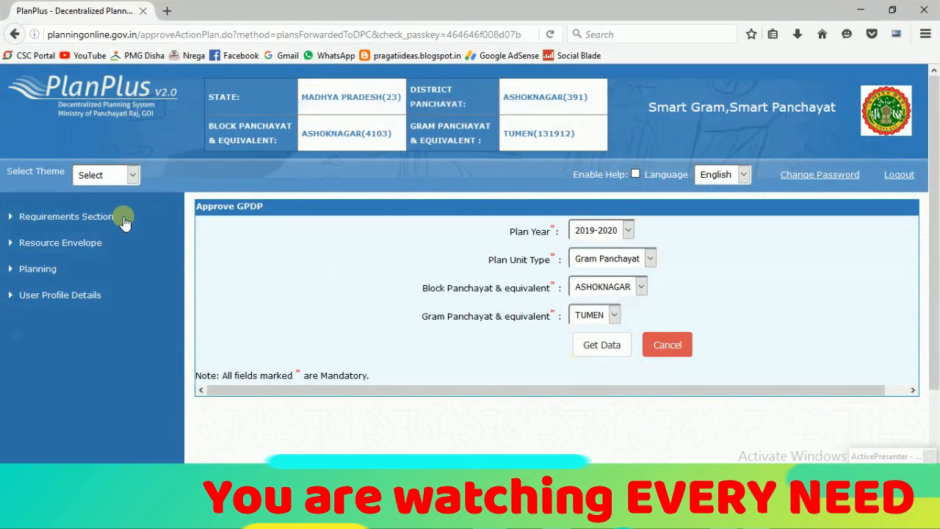
Leave the Approve GPDP page in the browser for Create Action Plan, and reload TUMEN's 2019-2020 activity list
{"action": "left_click", "coordinate": [66, 216]}
{"action": "left_click", "coordinate": [65, 218]}
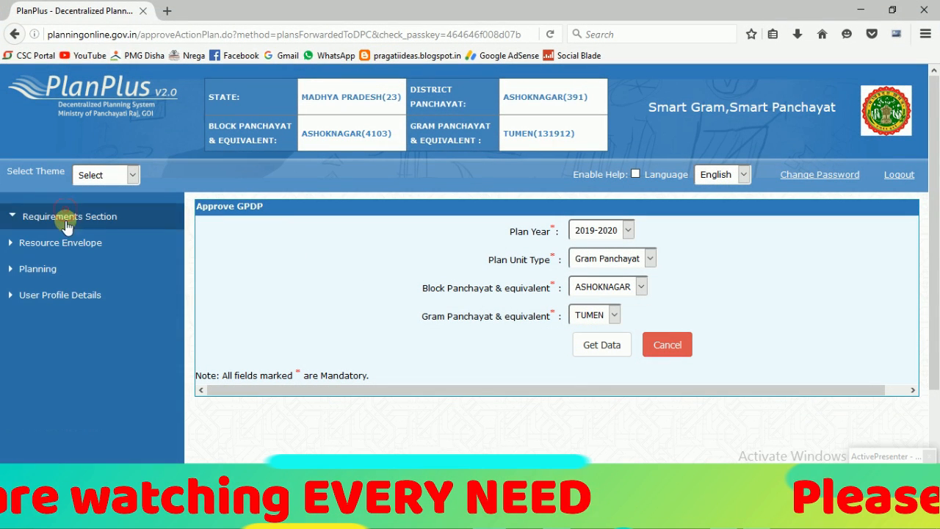
{"action": "left_click", "coordinate": [42, 269]}
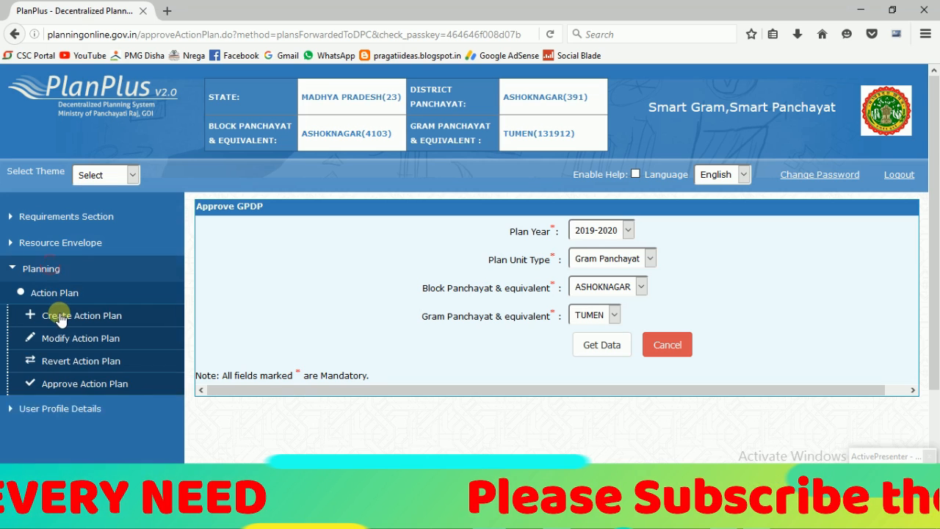
{"action": "left_click", "coordinate": [58, 311]}
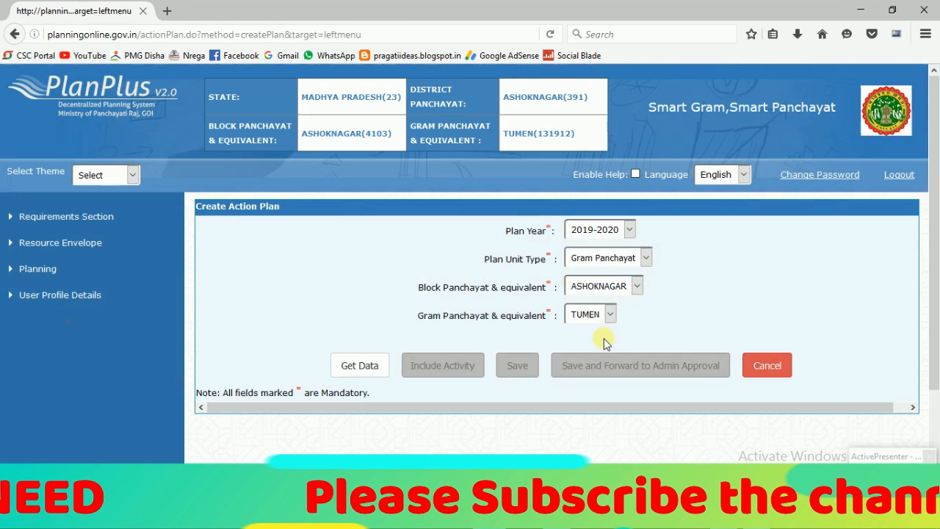
{"action": "left_click", "coordinate": [378, 368]}
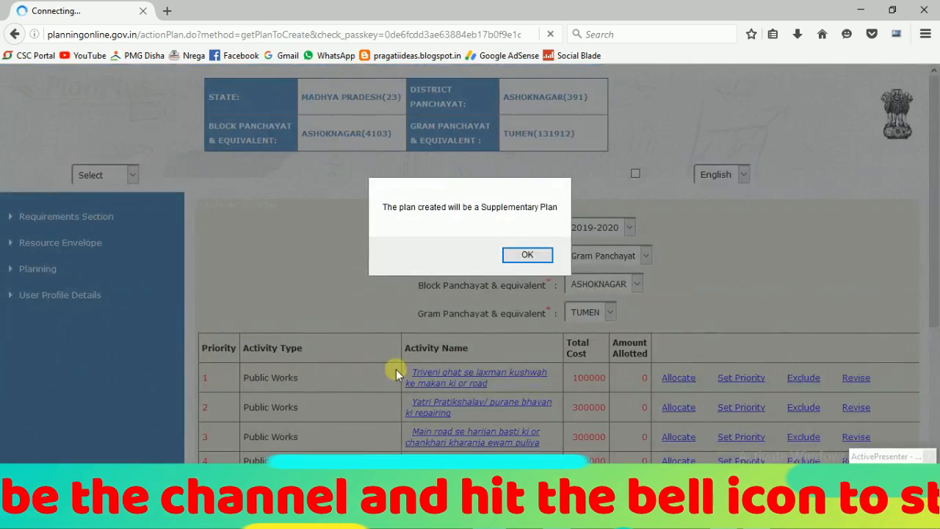
{"action": "left_click", "coordinate": [527, 254]}
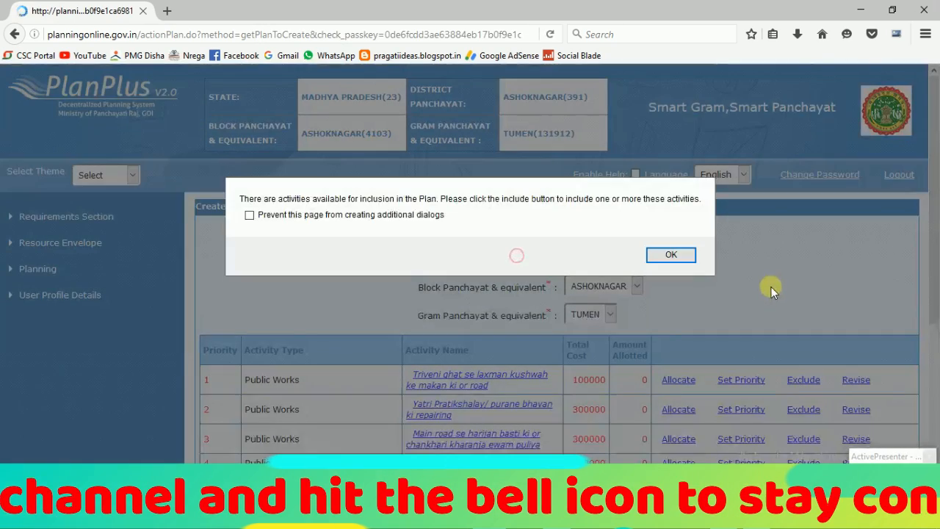
{"action": "left_click", "coordinate": [676, 252]}
{"action": "scroll", "coordinate": [705, 260], "scroll_direction": "down", "scroll_amount": 2}
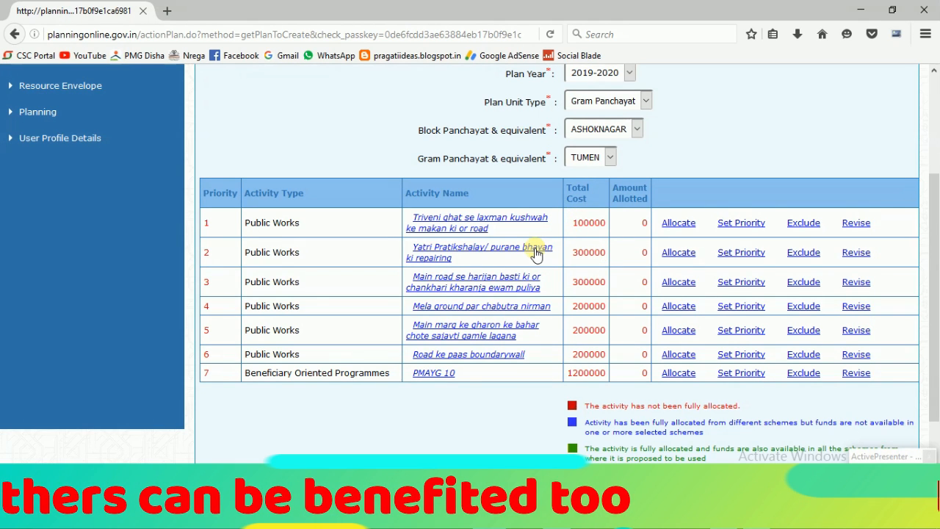
{"action": "scroll", "coordinate": [536, 254], "scroll_direction": "up", "scroll_amount": 4}
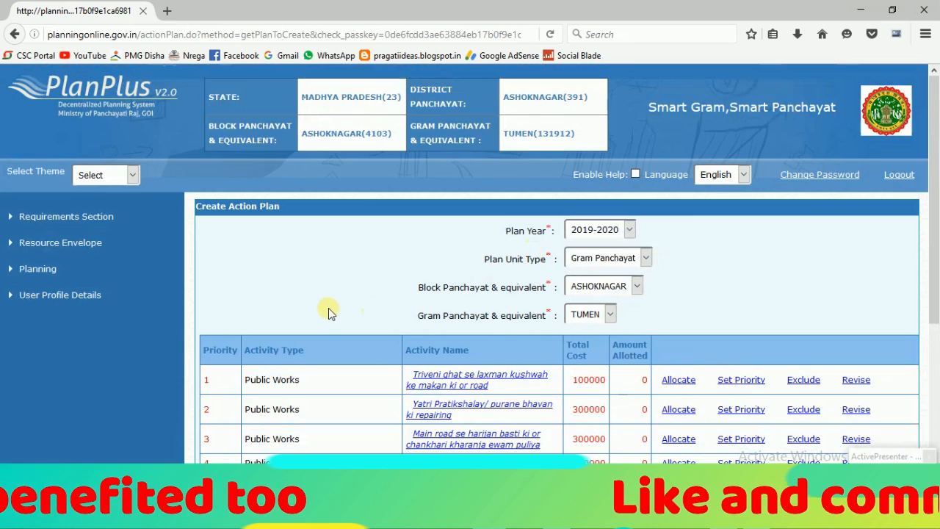